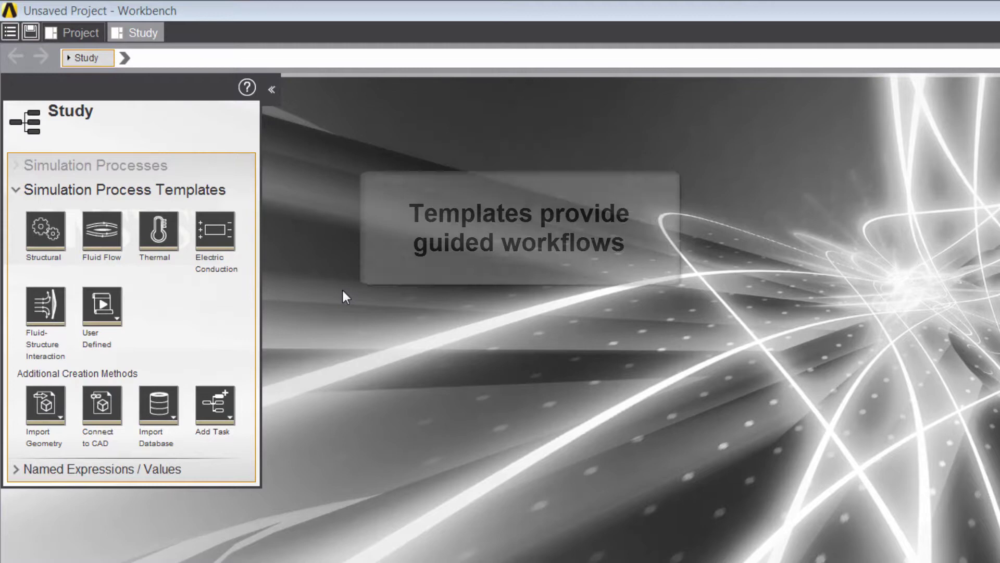
Create a Fluid-Structure Interaction process with automatic contact detection off and configuration allowed
click(54, 318)
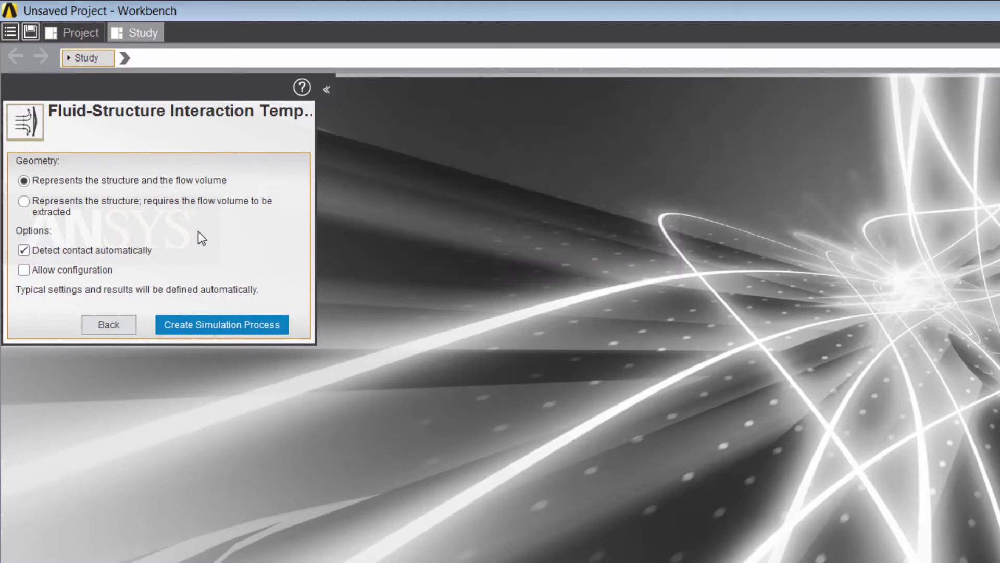
click(125, 251)
click(92, 276)
click(250, 327)
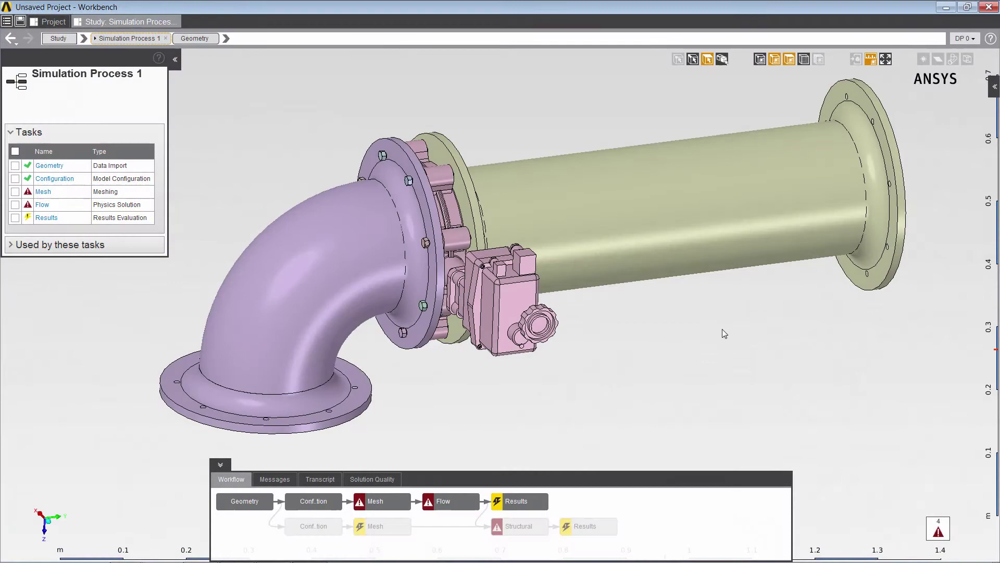
Orbit the pipe valve assembly to inspect it from several angles and restore solid shading
mouse_move(796, 293)
middle_down()
mouse_move(737, 302)
mouse_move(602, 371)
mouse_move(704, 324)
mouse_move(775, 308)
mouse_move(792, 314)
middle_up()
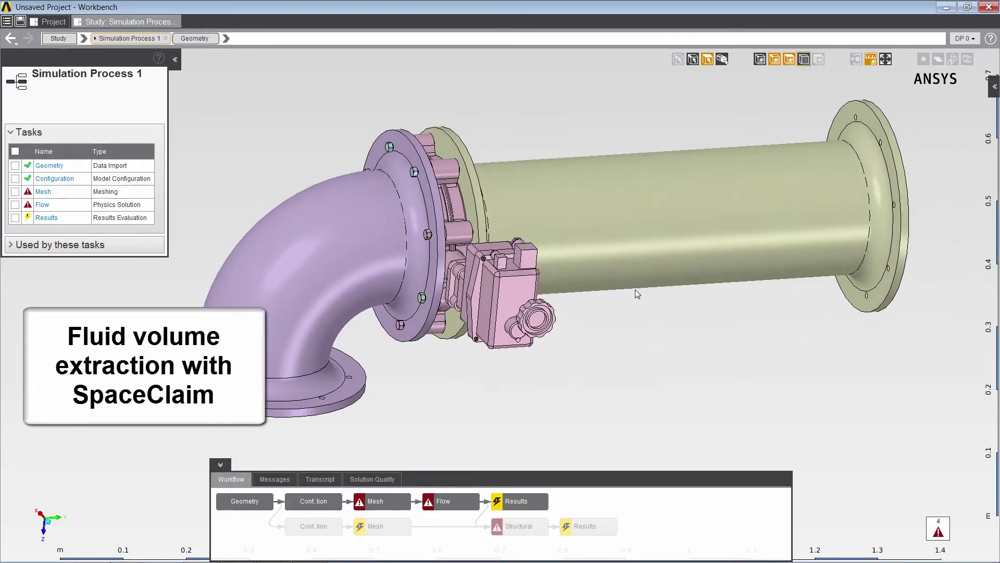
mouse_move(489, 395)
middle_down()
mouse_move(538, 382)
mouse_move(669, 391)
mouse_move(529, 384)
mouse_move(469, 368)
mouse_move(511, 380)
mouse_move(511, 393)
middle_up()
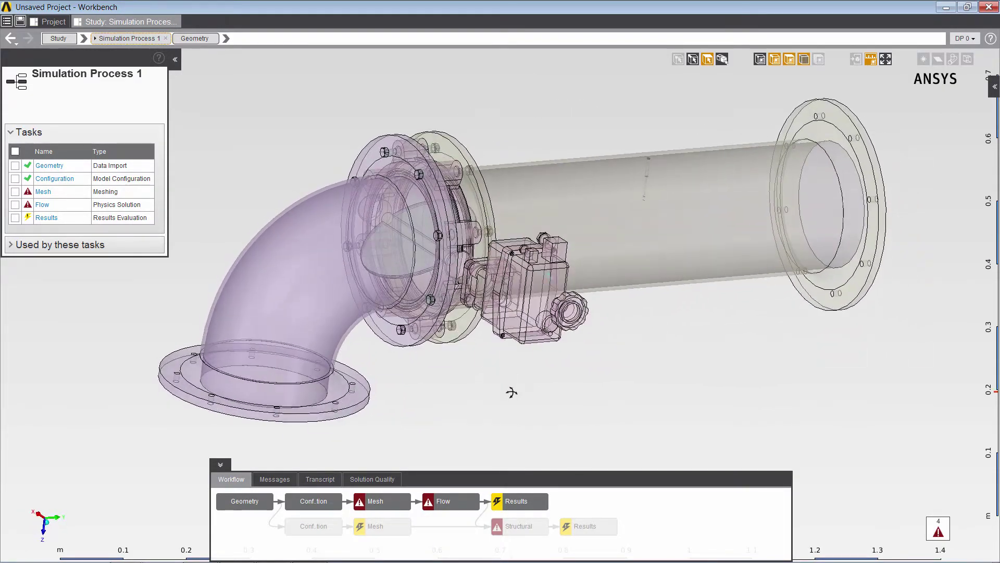
click(804, 59)
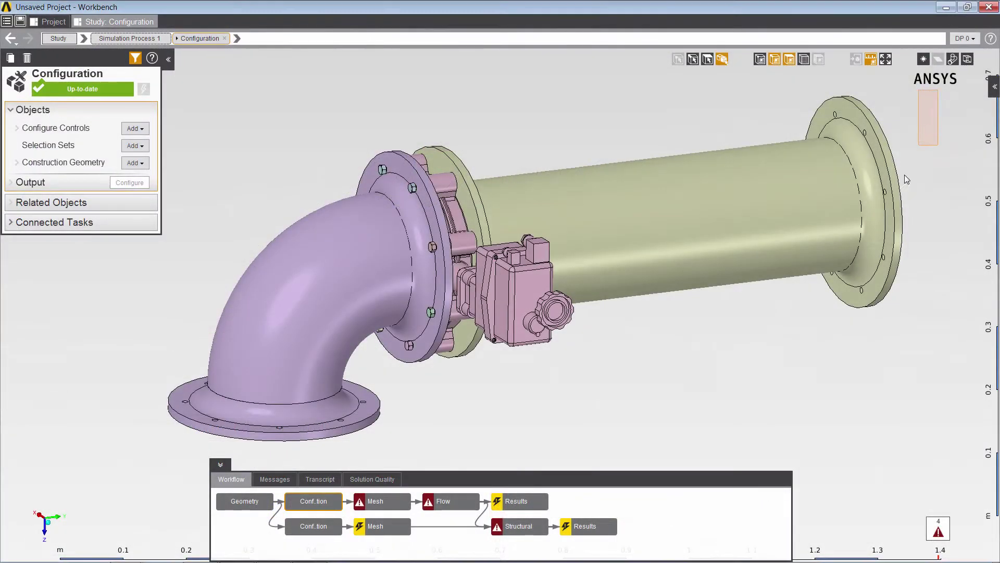
Suppress the 13 assembly volumes, leaving only the green sensor, and apply the configuration
drag(906, 179, 141, 455)
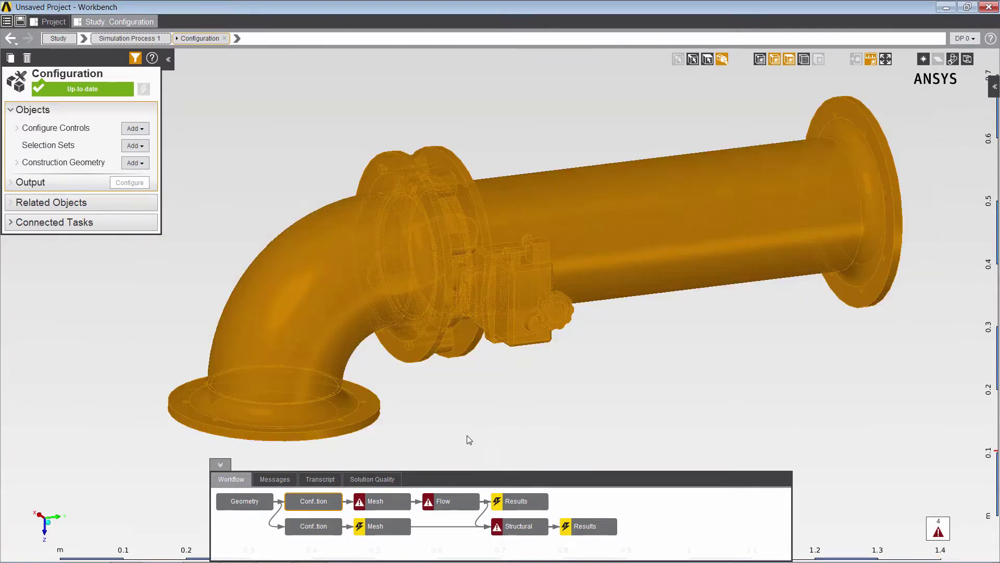
middle_drag(471, 411, 487, 325)
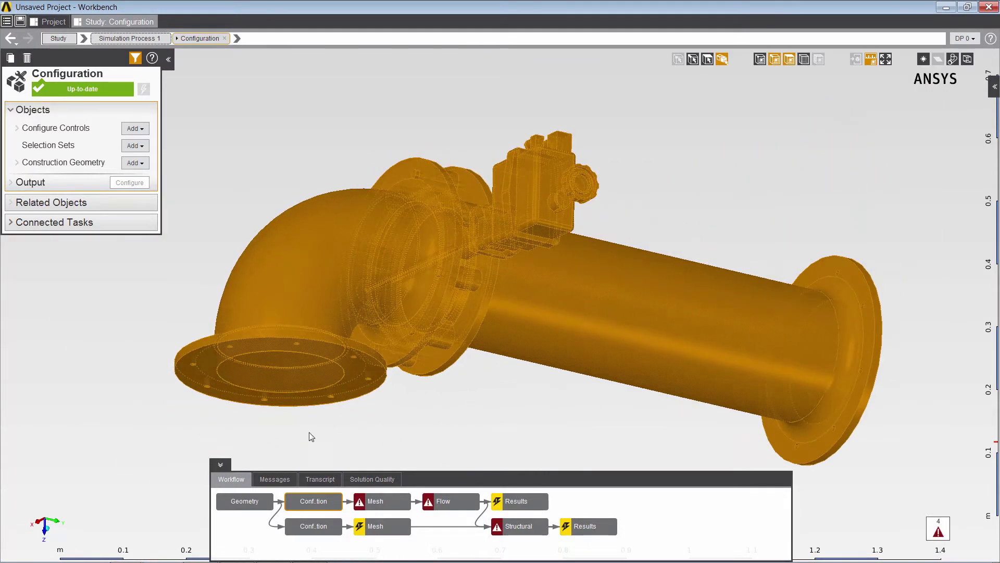
right_click(289, 377)
mouse_move(328, 385)
mouse_move(423, 388)
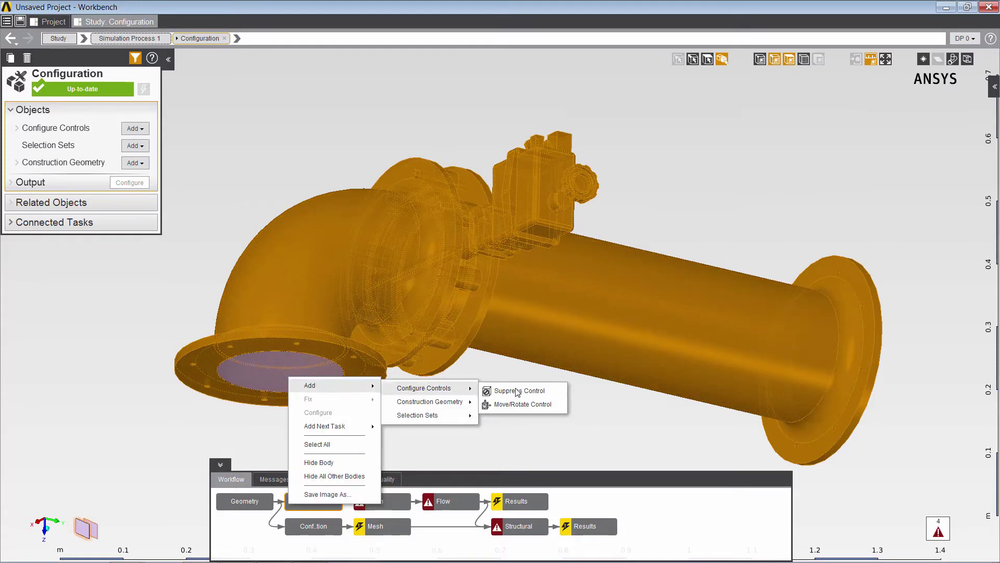
click(516, 389)
right_click(500, 385)
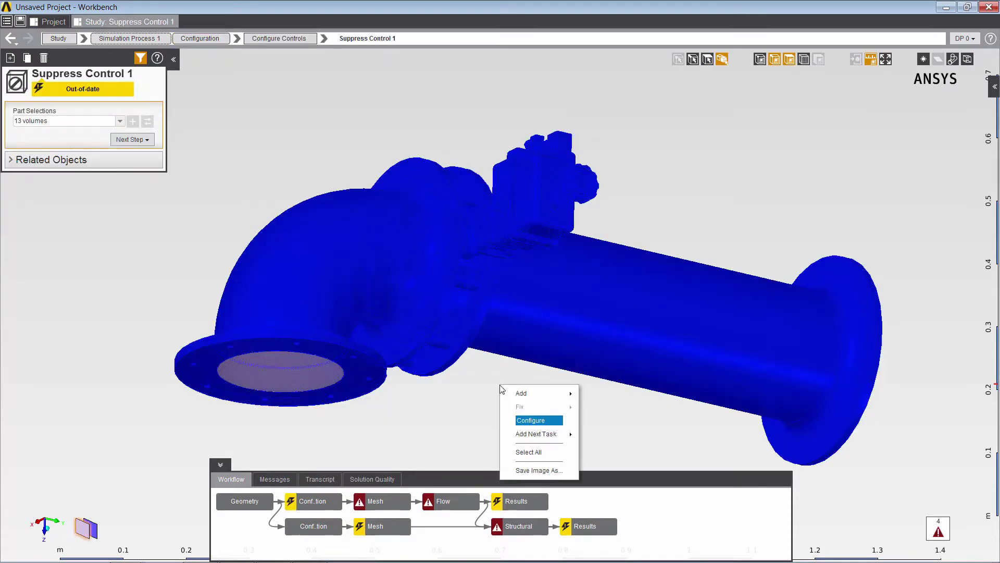
click(528, 418)
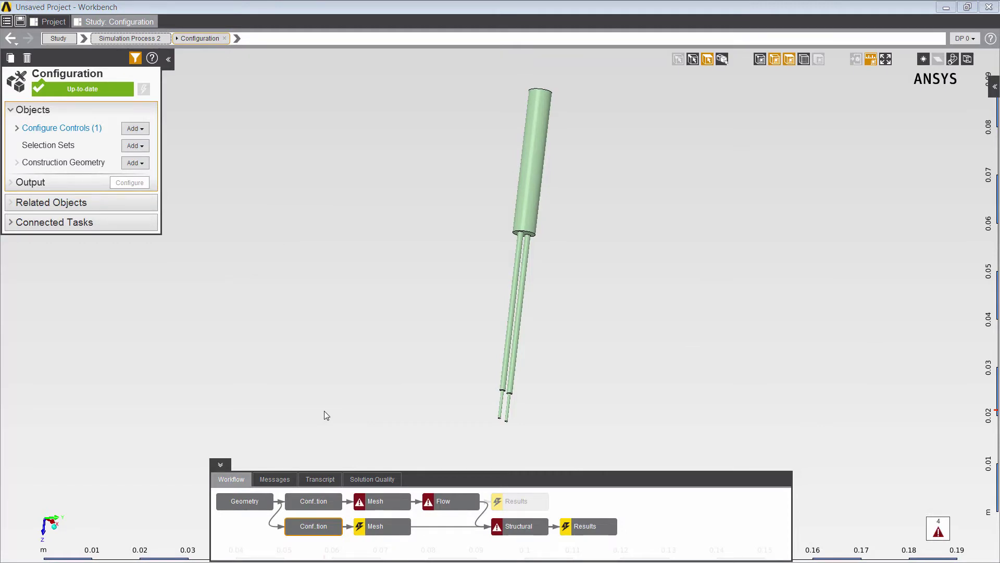
Assign the mesh inflation control to the 30 pipe wall faces, excluding both end faces
click(383, 504)
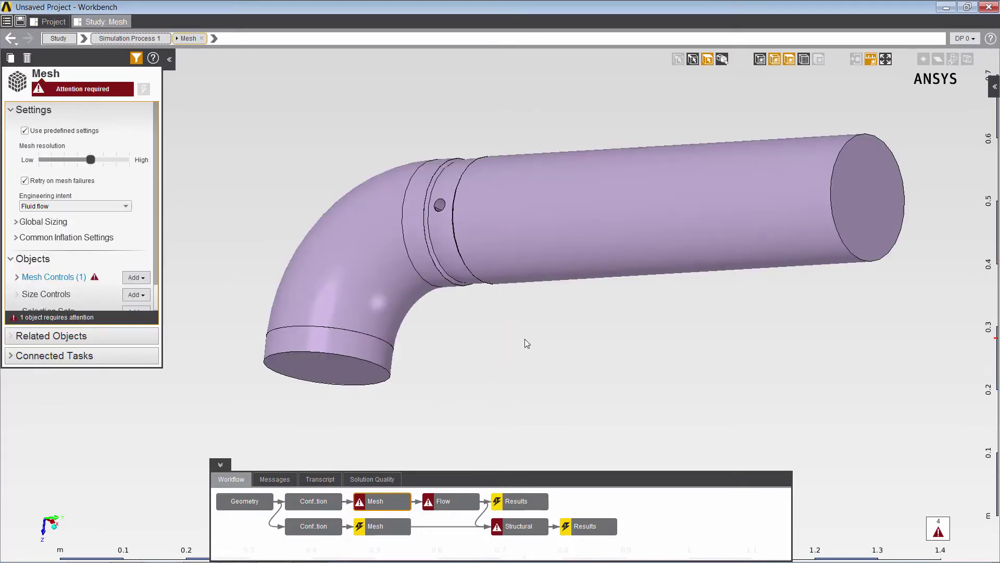
right_click(533, 325)
mouse_move(570, 343)
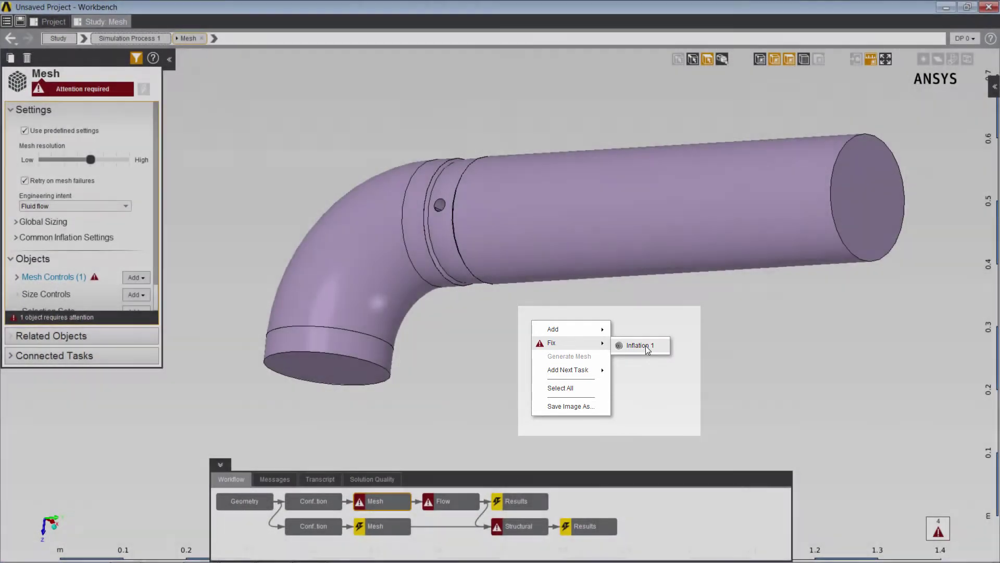
click(647, 347)
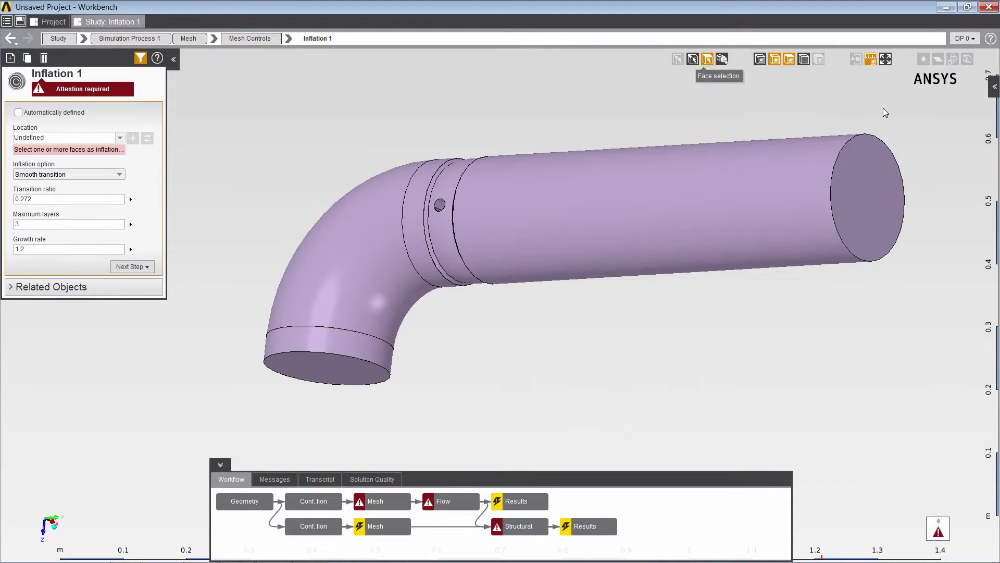
mouse_move(933, 108)
mouse_down()
mouse_move(747, 280)
mouse_move(226, 412)
mouse_up()
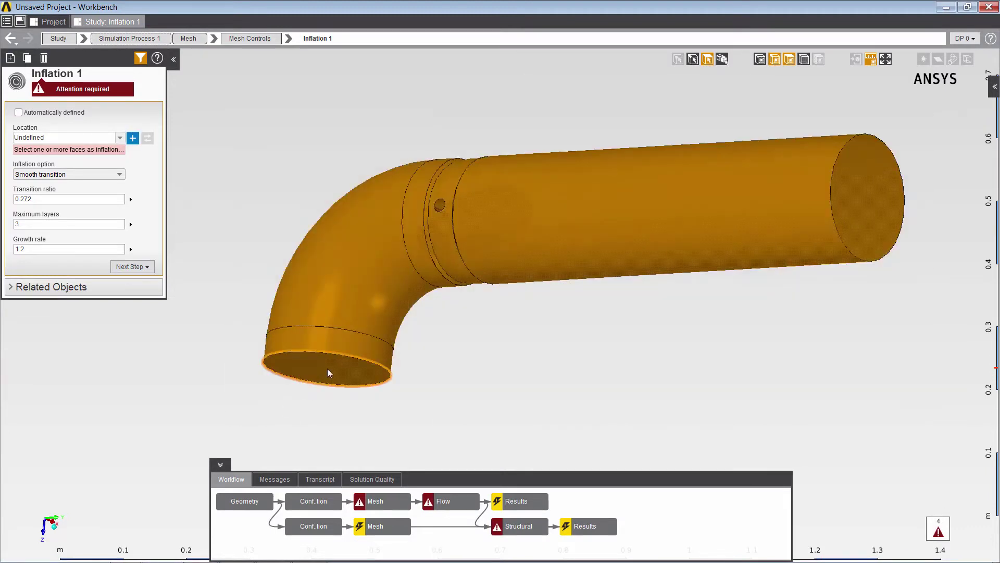
click(327, 368)
ctrl+click(881, 199)
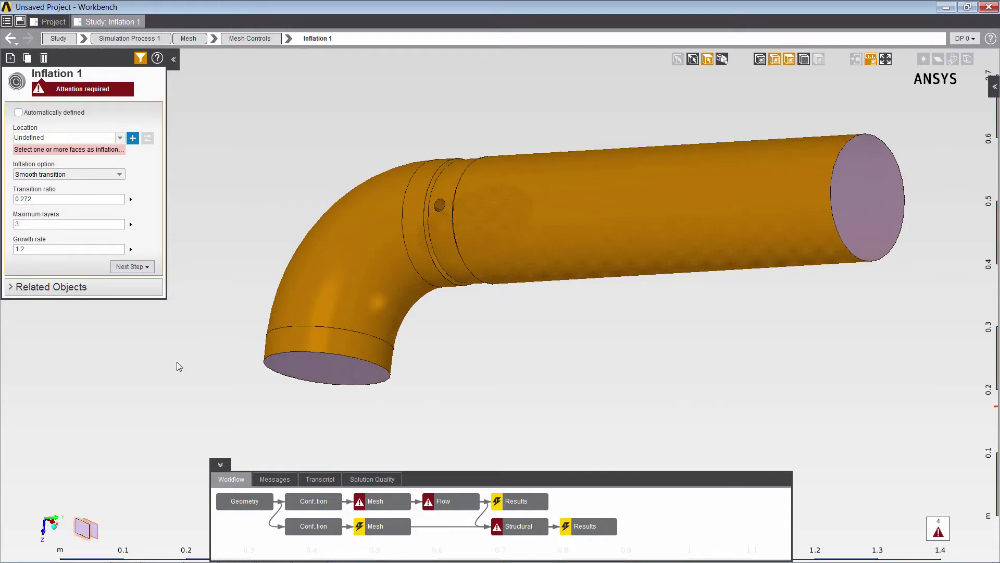
click(133, 138)
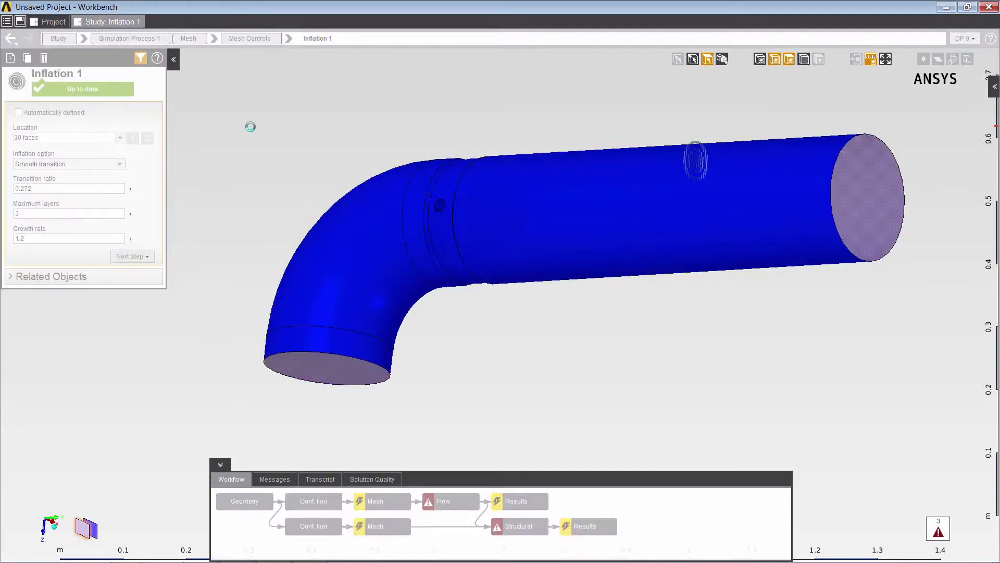
click(189, 40)
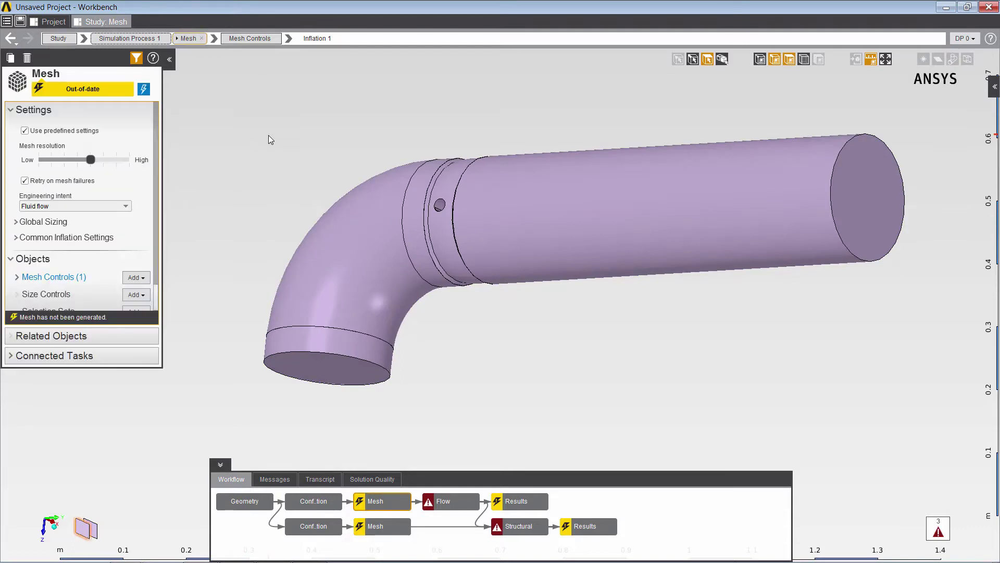
Generate the flow mesh and inspect its triangles and inflation layers up close
click(144, 90)
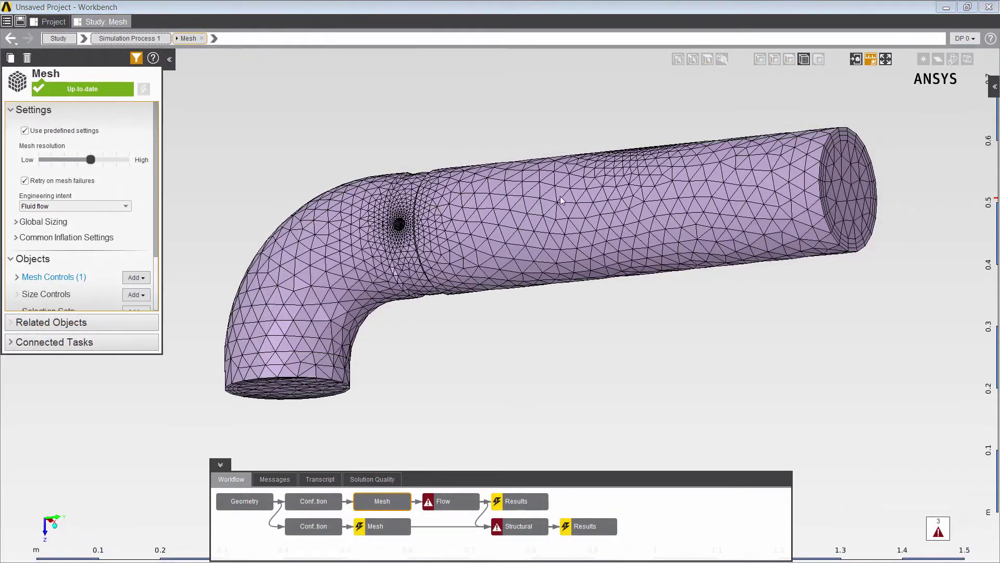
mouse_move(567, 193)
middle_down()
mouse_move(546, 297)
mouse_move(453, 227)
middle_up()
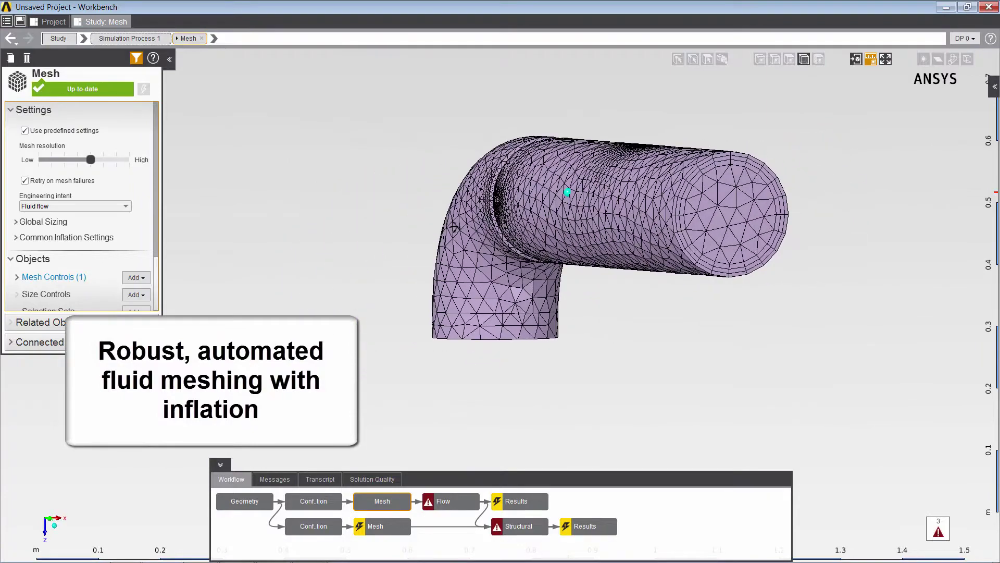
right_drag(629, 143, 816, 309)
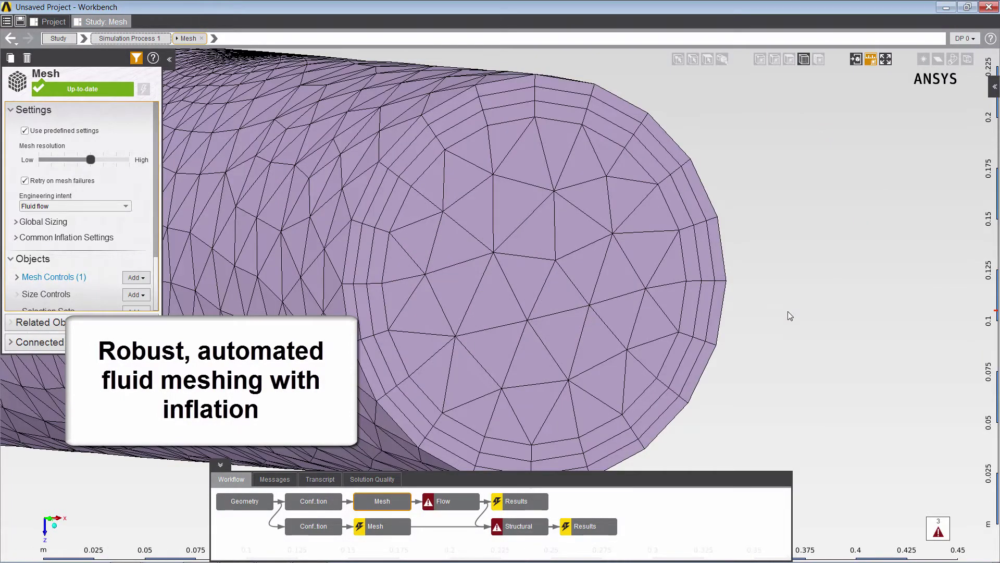
click(887, 60)
mouse_move(637, 339)
middle_down()
mouse_move(722, 319)
mouse_move(747, 294)
middle_up()
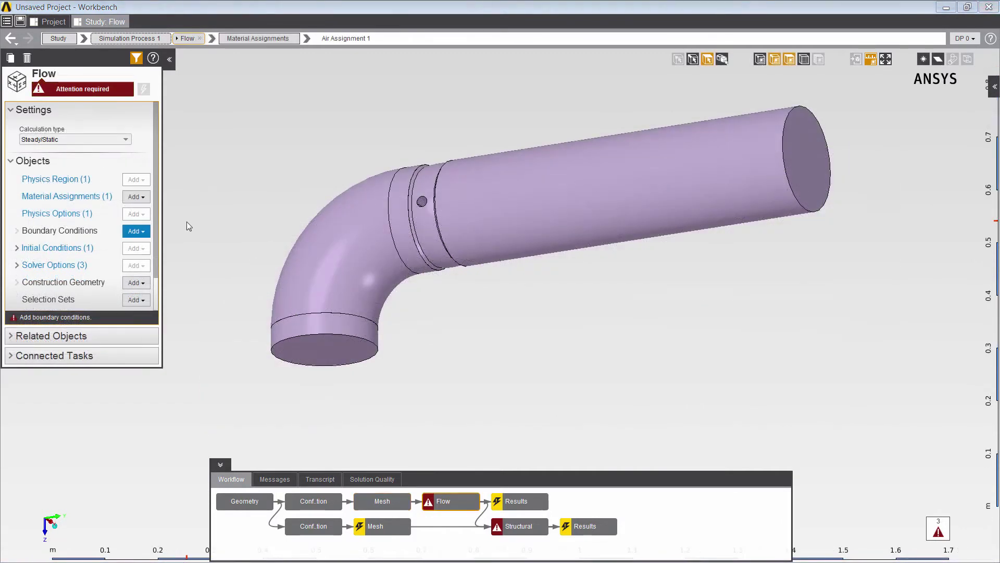
Change the fluid material assignment from Air to Water from Material Samples
click(102, 197)
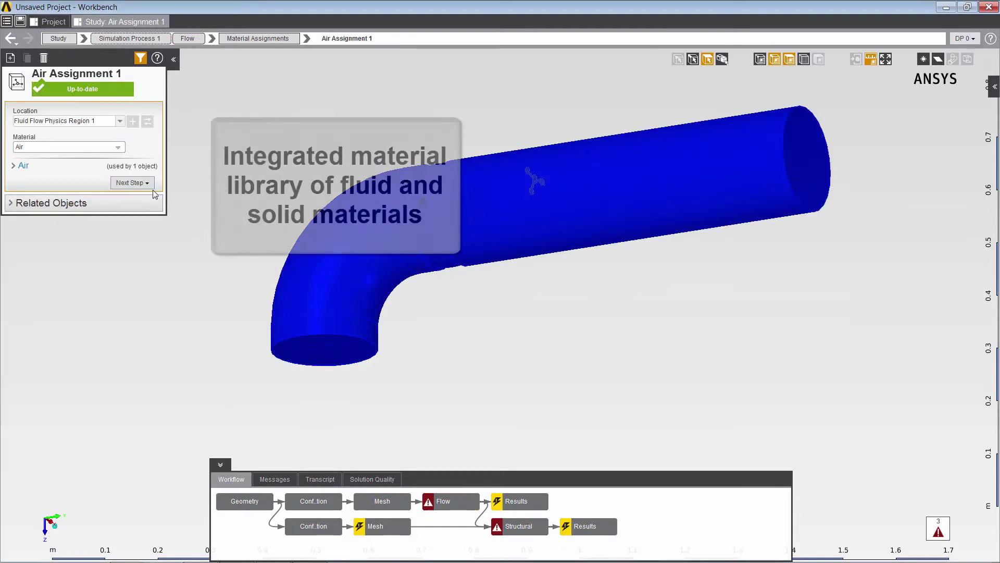
click(119, 147)
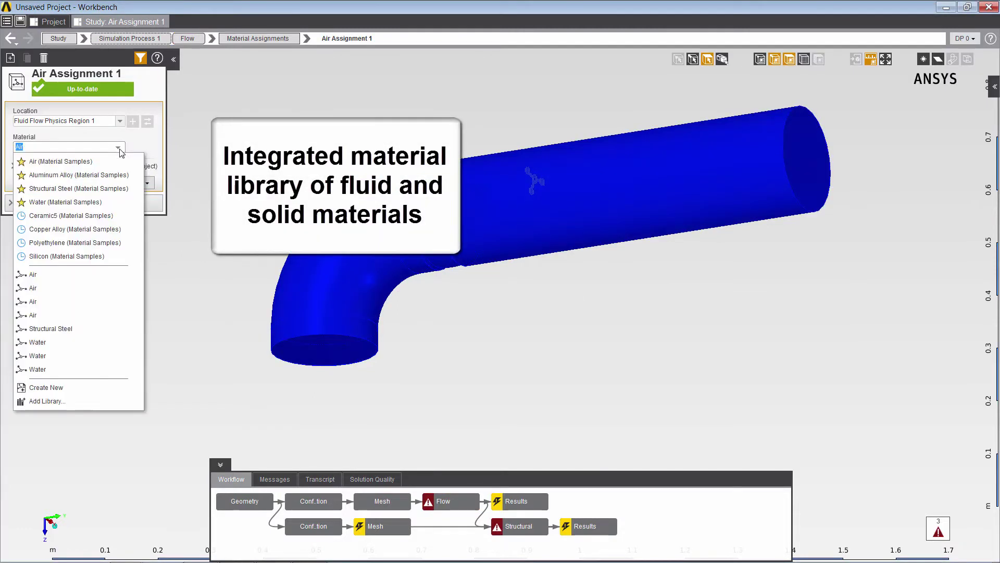
click(80, 202)
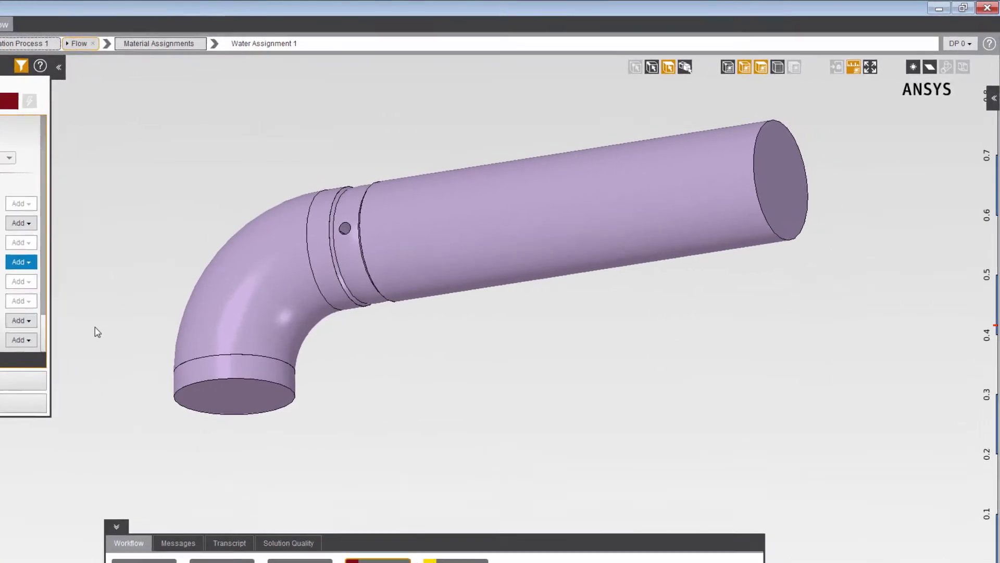
Make the bottom end face an inlet specified by 5000 Pa total pressure
click(175, 426)
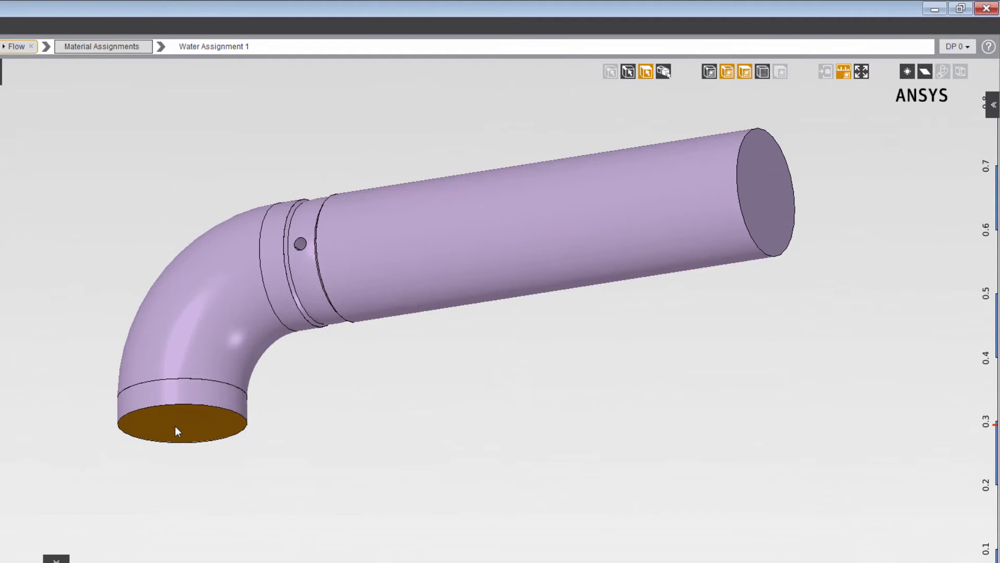
right_click(175, 426)
click(431, 443)
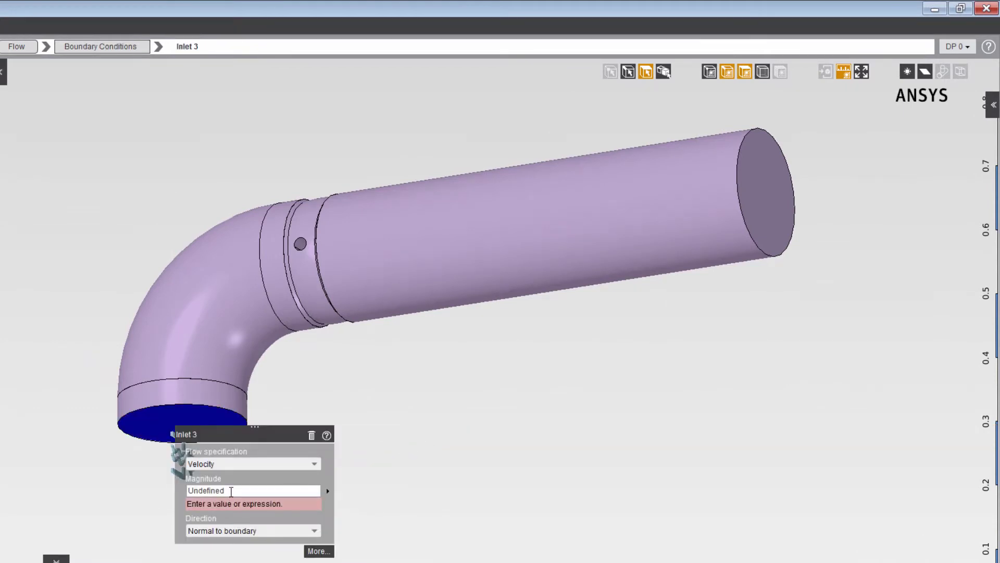
click(231, 491)
click(315, 463)
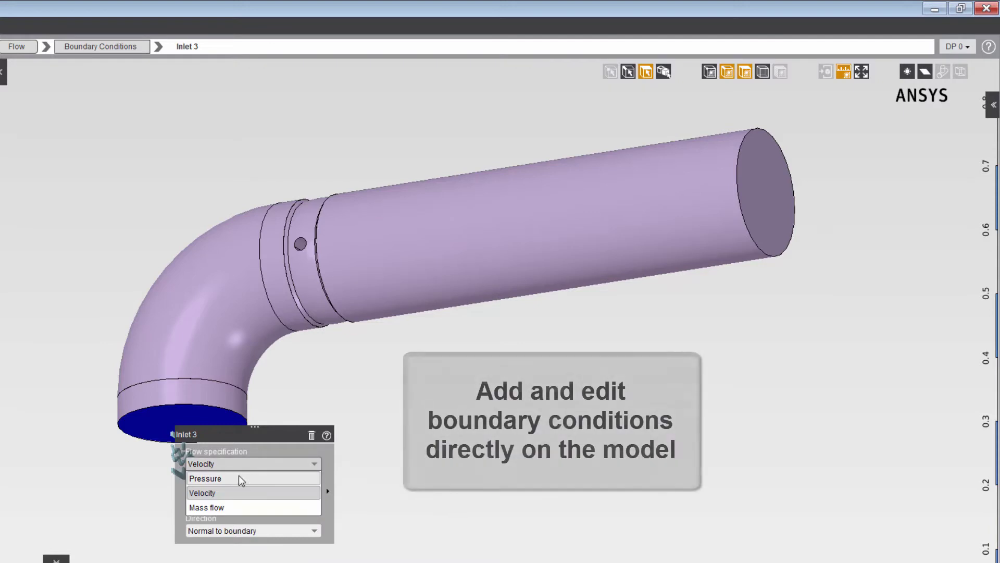
click(217, 478)
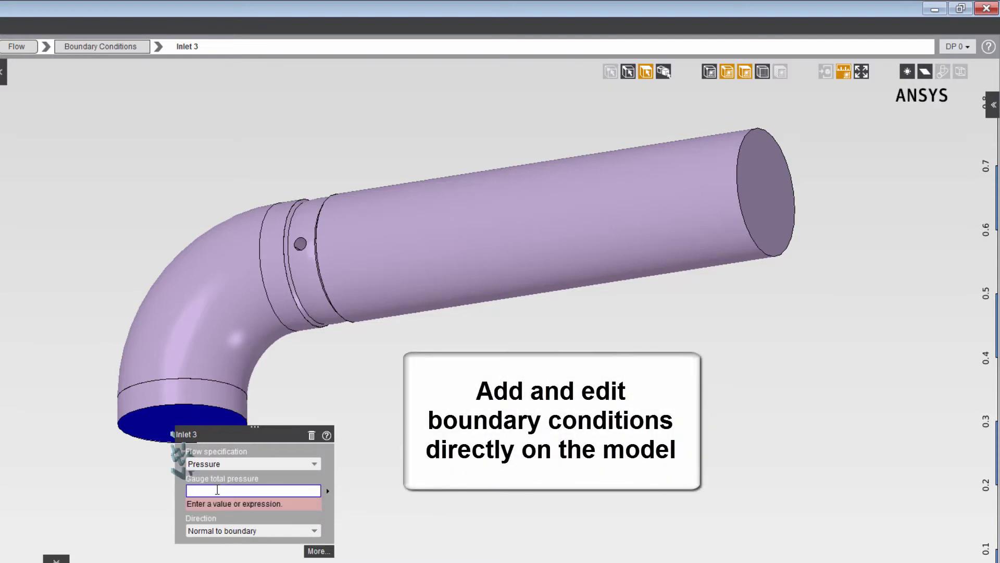
text(5000)
key(Return)
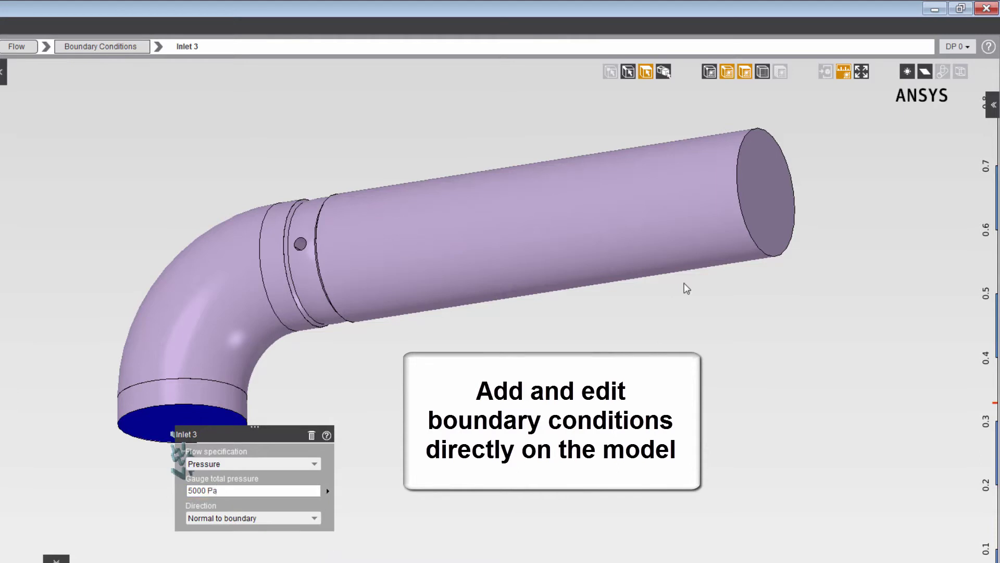
Add a 0 Pa outlet on the far end face and a fluid wall boundary
click(753, 180)
right_click(753, 180)
mouse_move(921, 194)
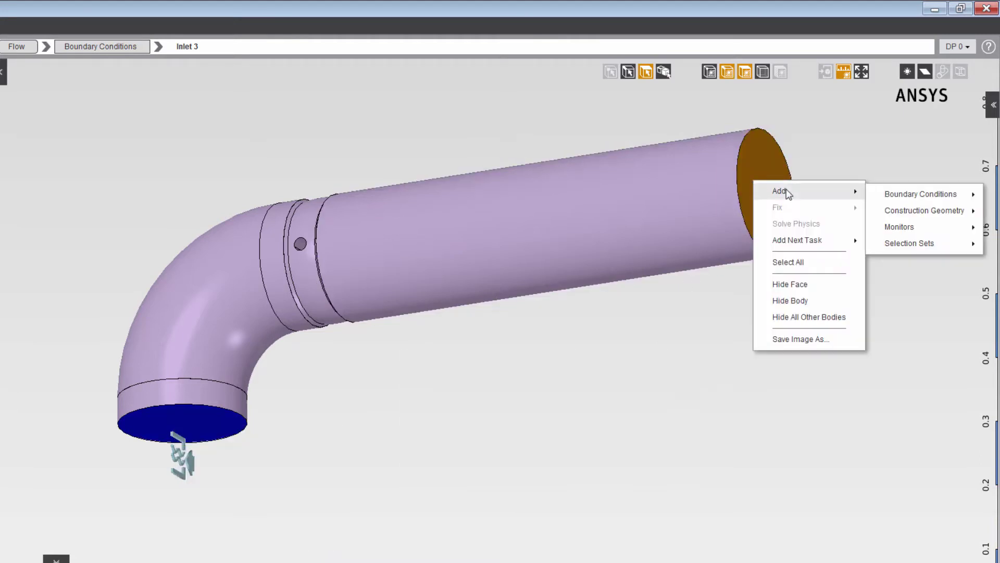
click(838, 213)
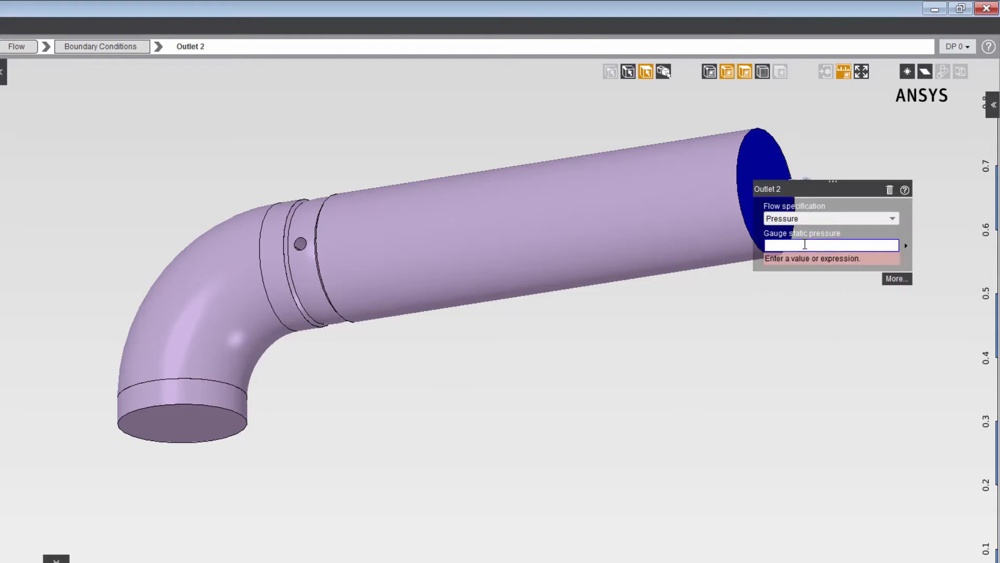
text(0 [Pa])
key(Return)
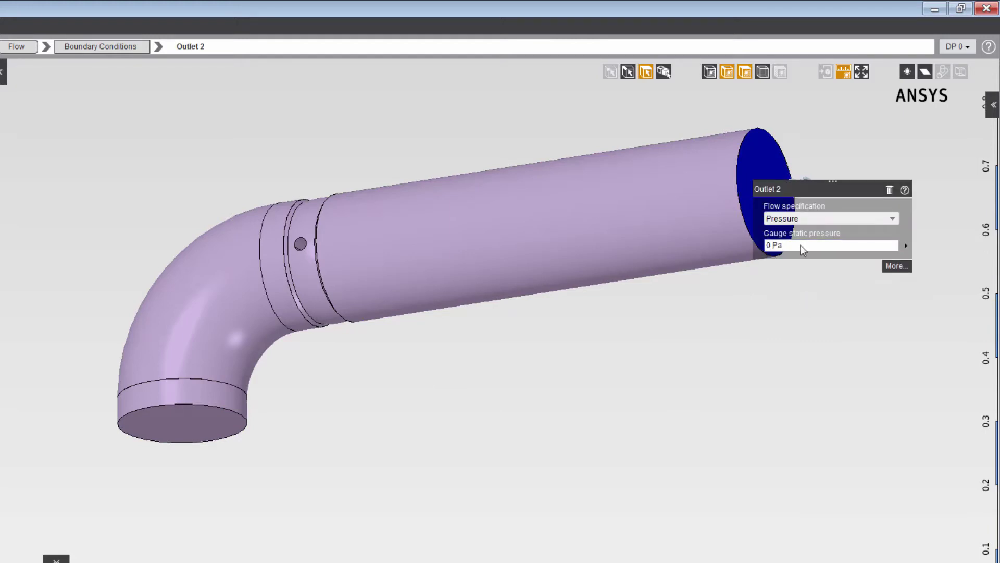
click(634, 338)
right_click(632, 334)
mouse_move(783, 346)
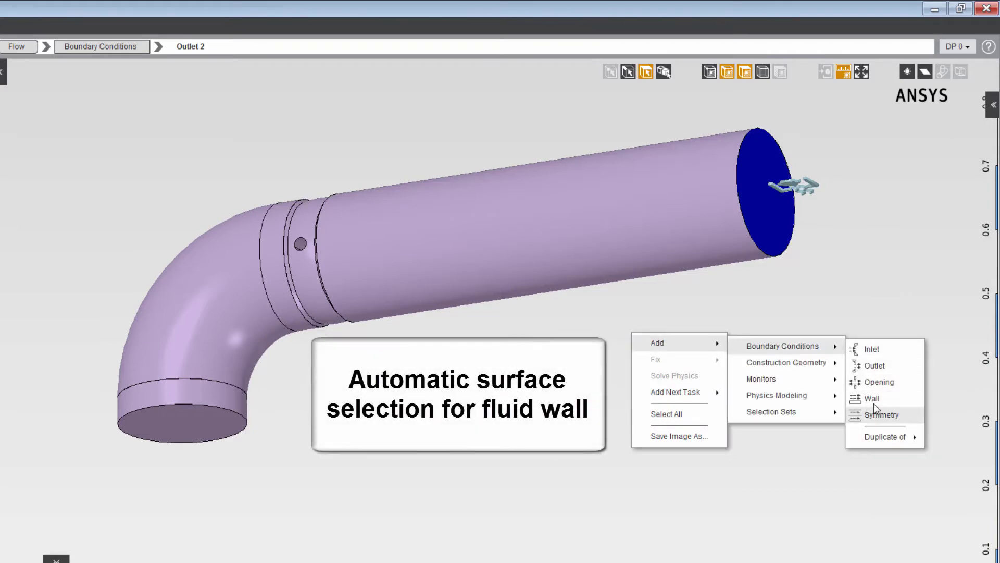
click(874, 400)
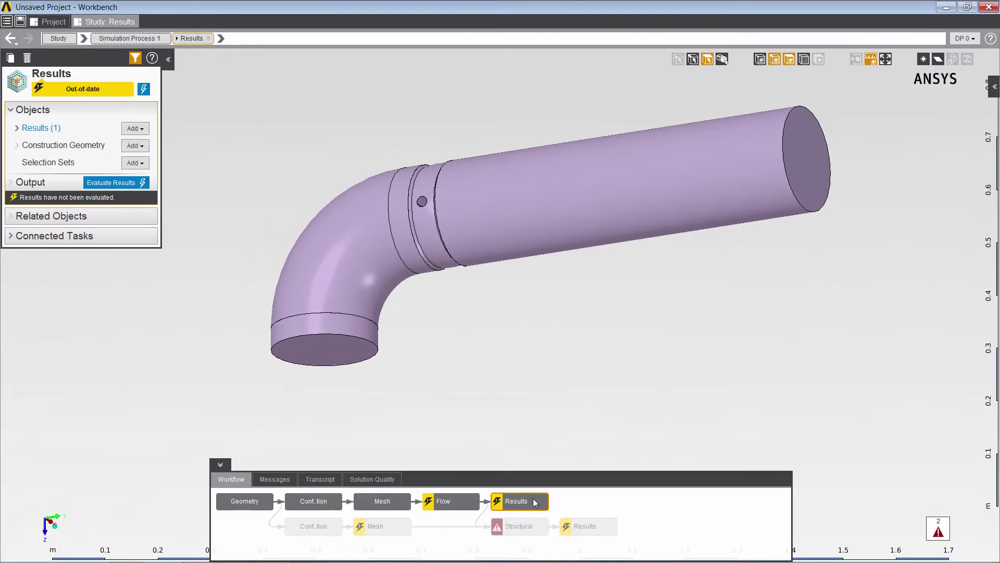
Update the Results task to run the flow solve
right_click(533, 498)
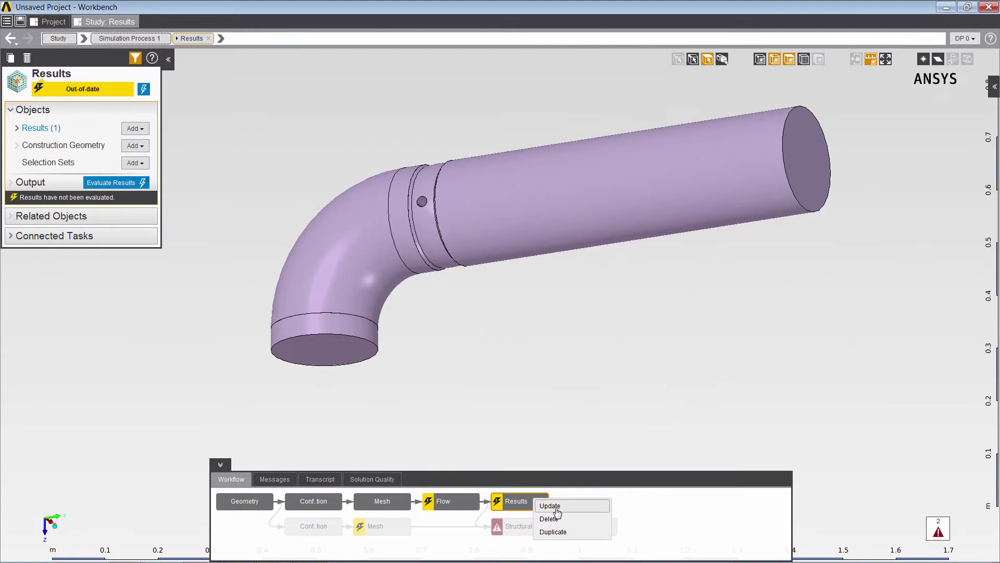
click(549, 505)
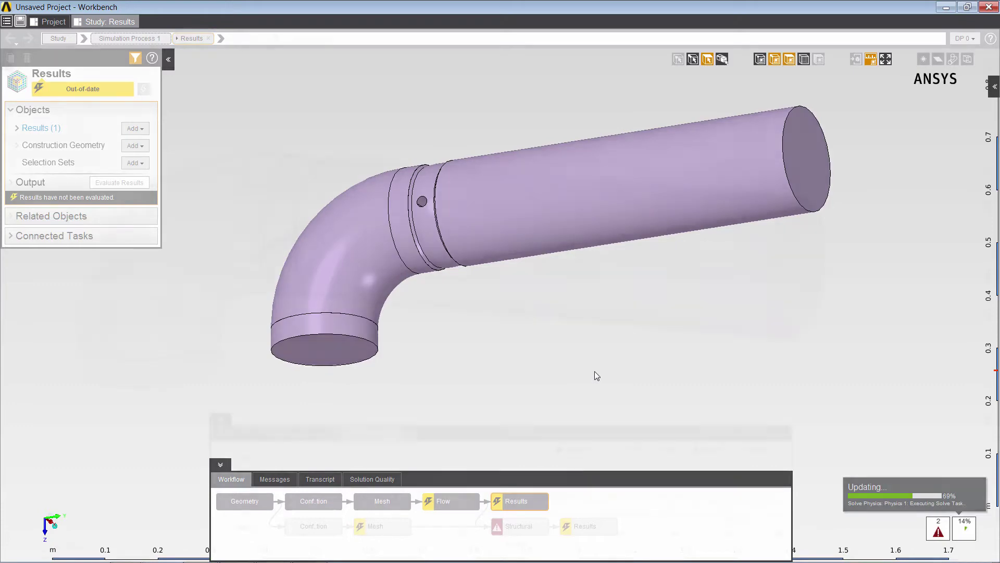
Show animated Velocity Magnitude streamlines through the valve pipe
click(277, 40)
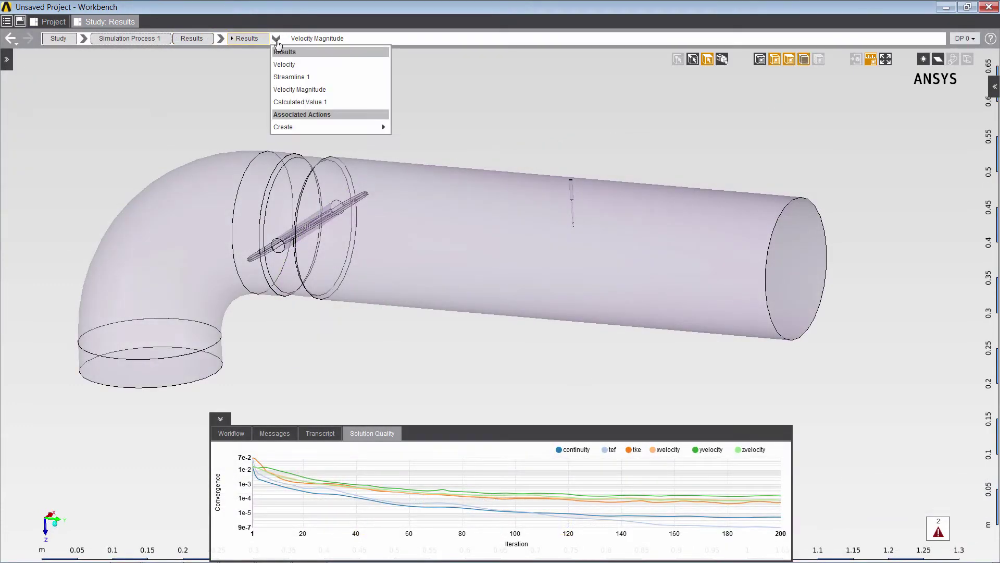
click(297, 91)
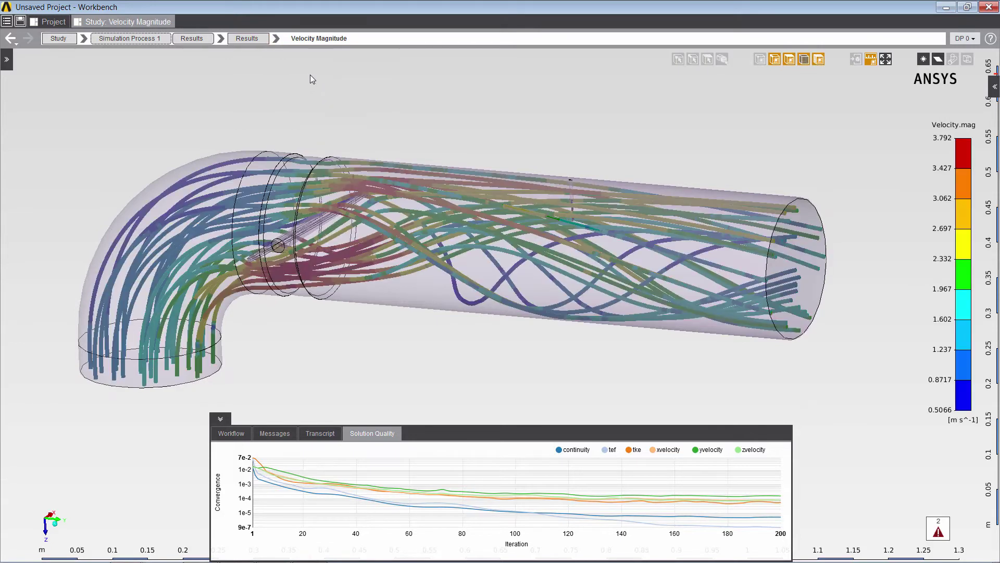
right_click(310, 74)
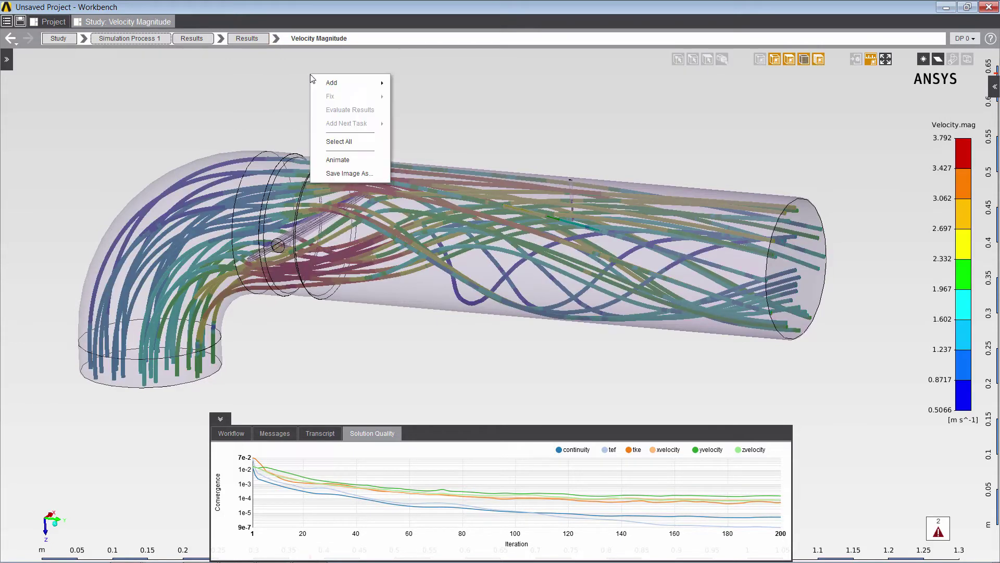
click(336, 159)
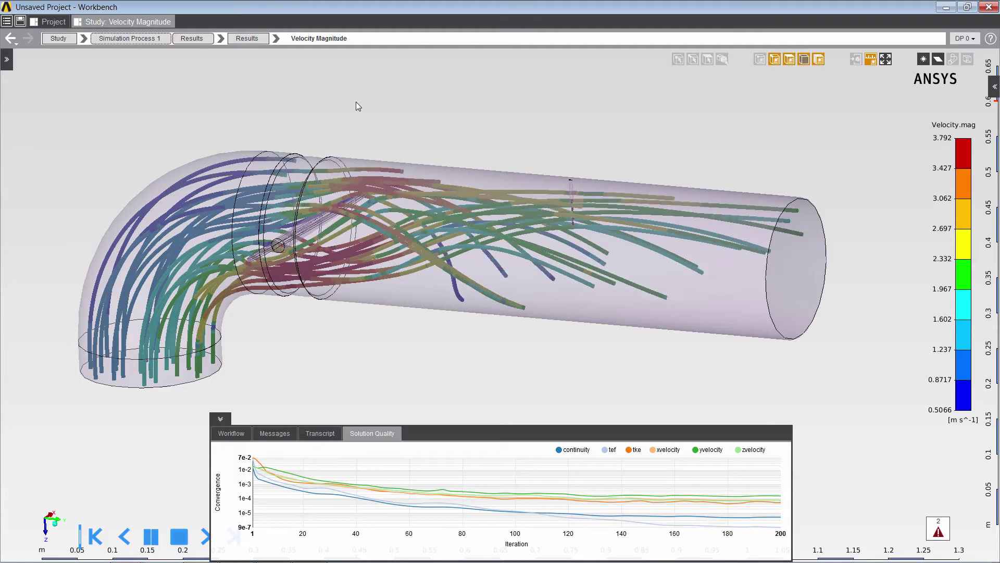
Switch to the Calculated Value 1 result showing mass flow of -53.757 kg/s
click(277, 39)
click(293, 103)
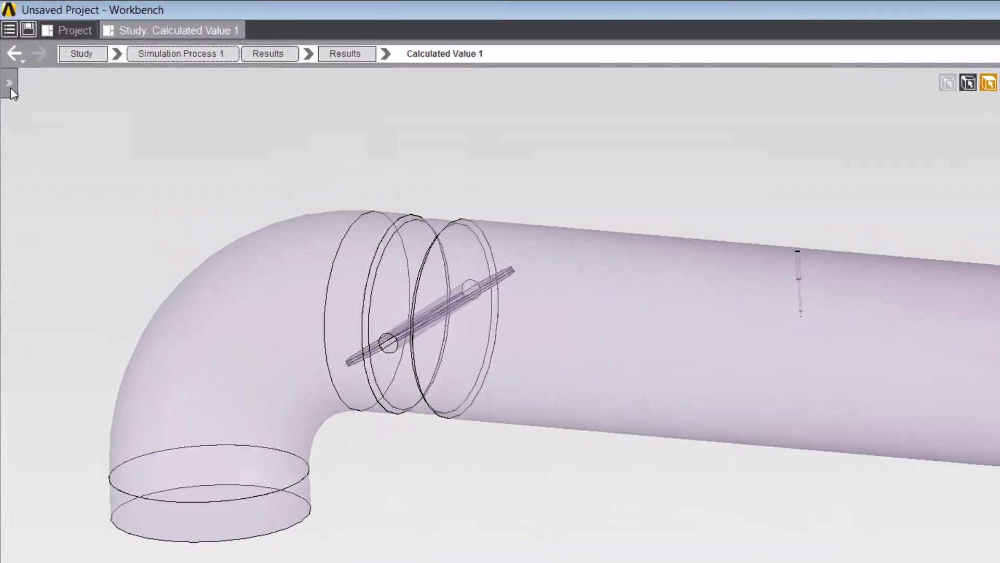
click(7, 63)
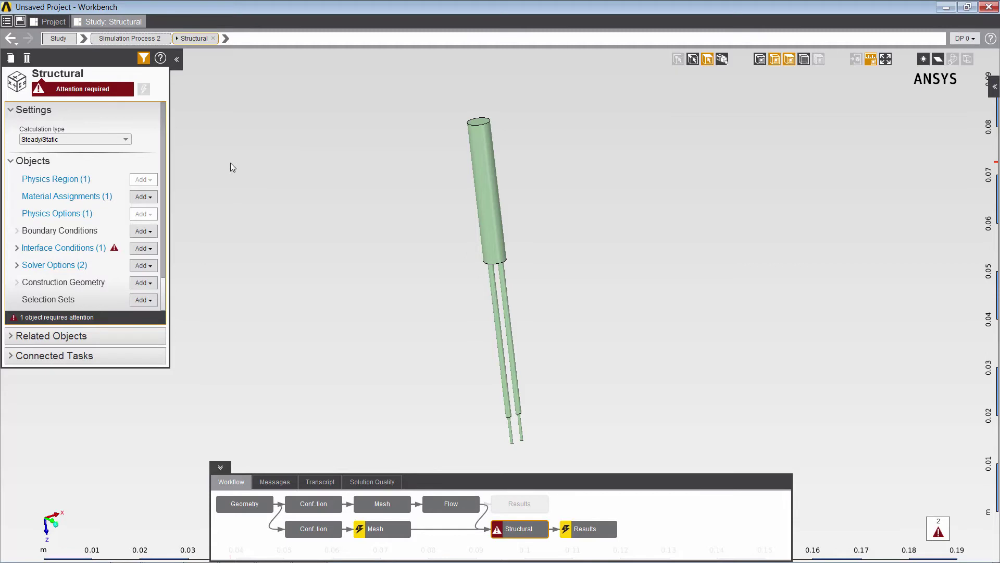
Set the reed sensor's material to Polyethylene
click(71, 196)
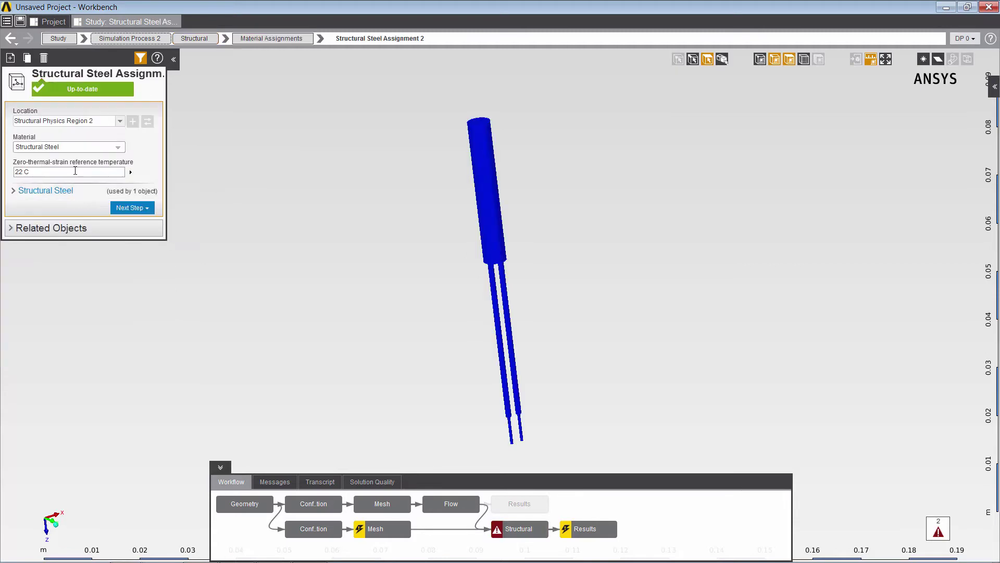
click(120, 148)
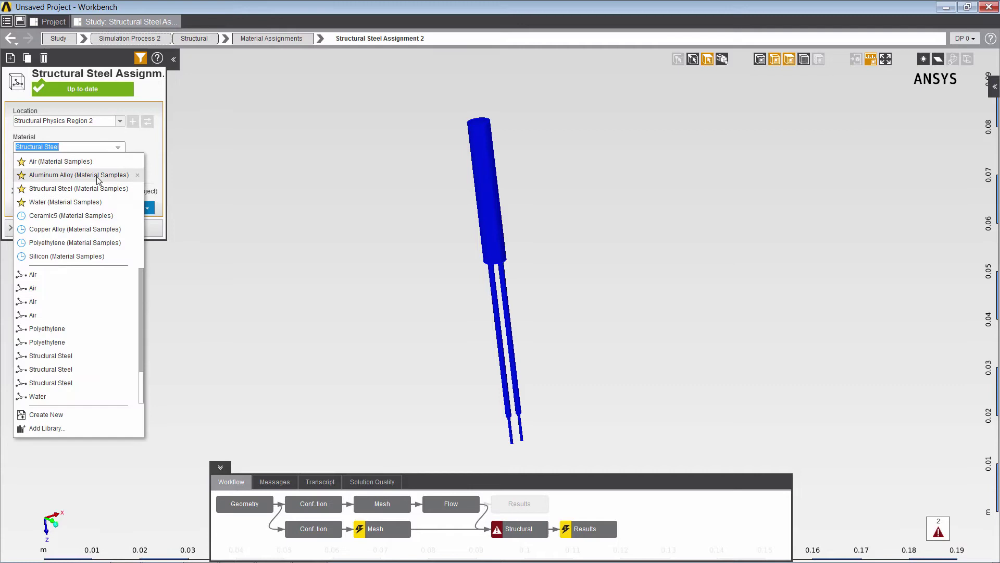
click(80, 242)
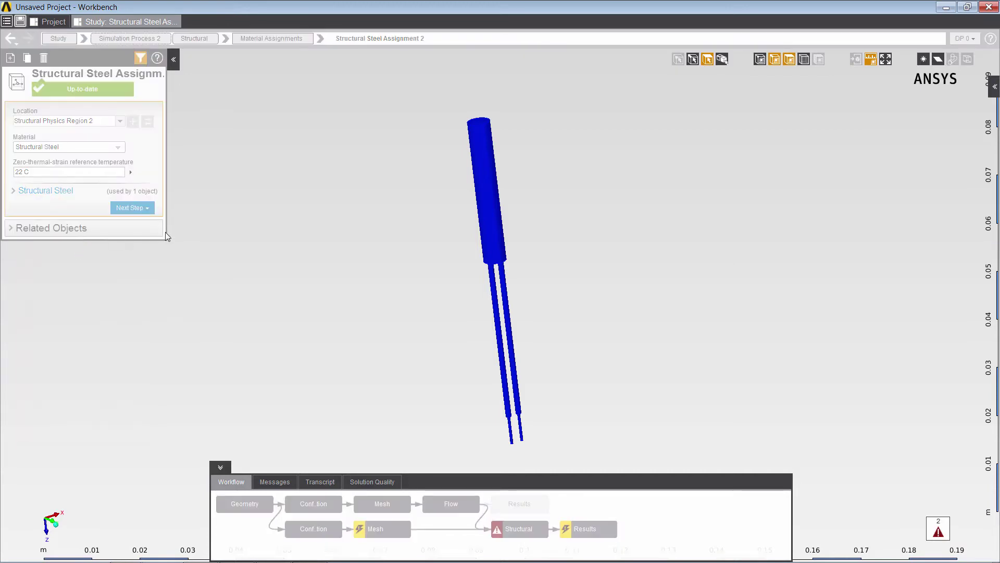
Add a fully fixed support on the sensor cylinder's top face
click(196, 45)
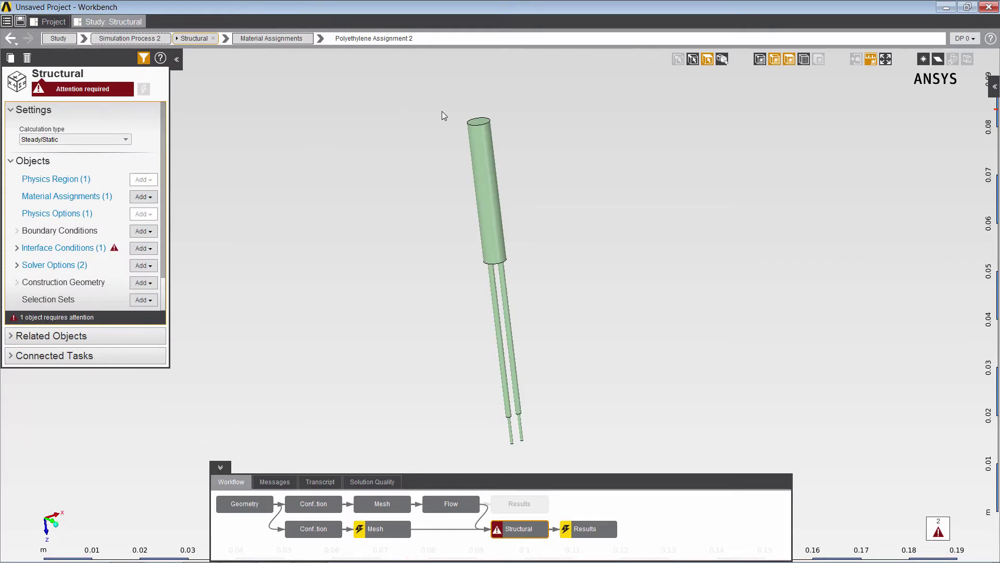
click(482, 124)
right_click(483, 125)
mouse_move(523, 130)
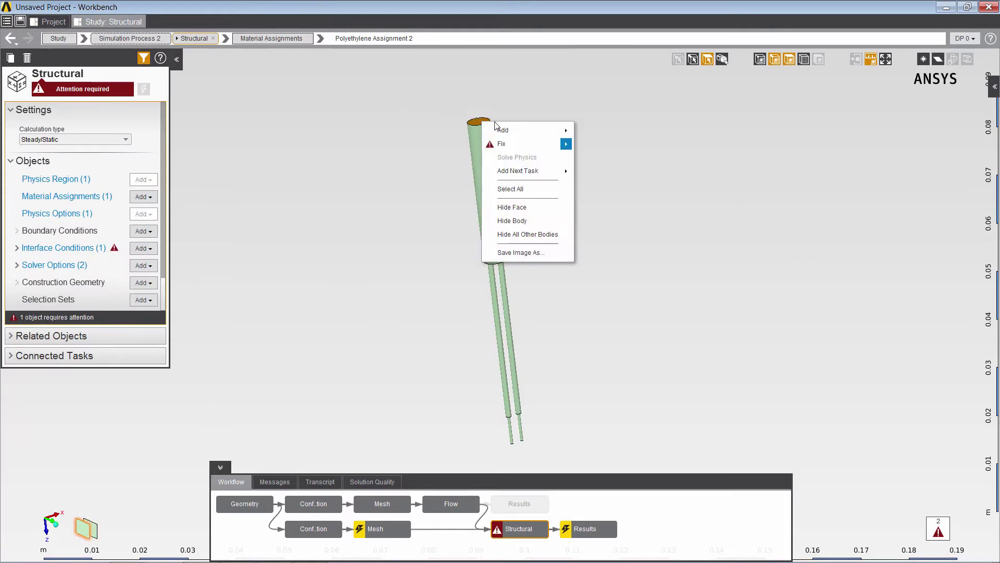
click(694, 150)
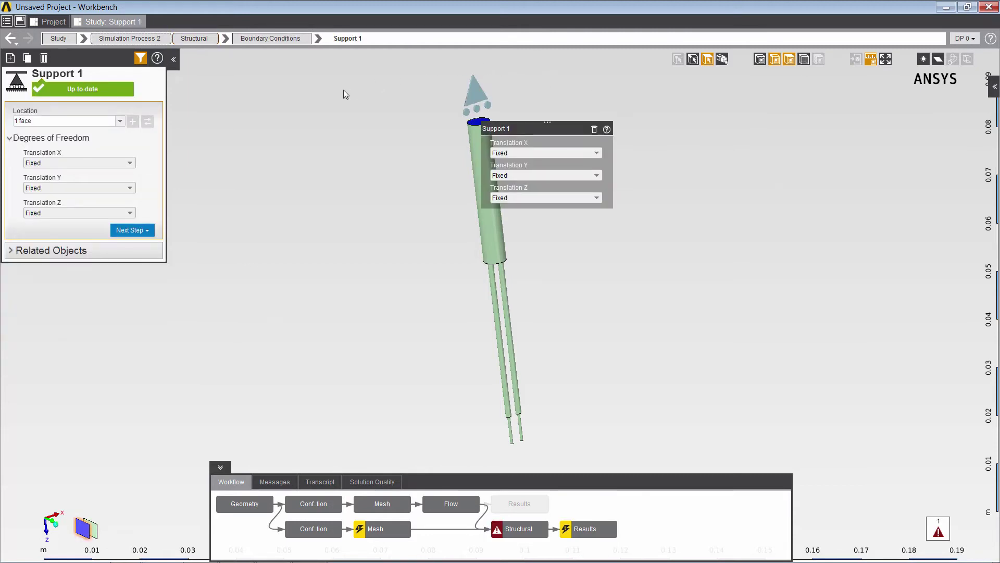
Set Physics Coupling 1 to pass fluid data onto the sensor faces, excluding the fixed top face
right_click(276, 101)
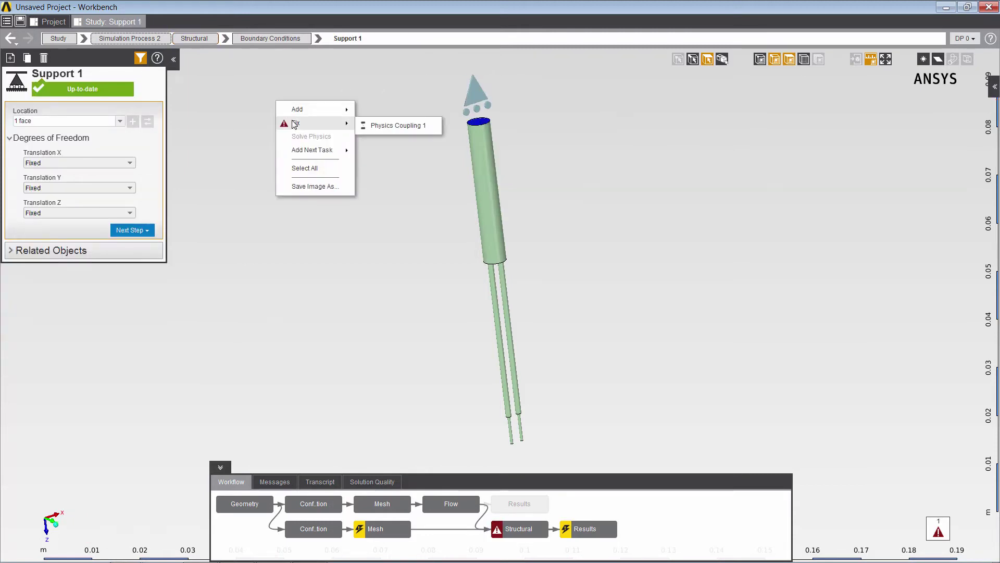
click(386, 125)
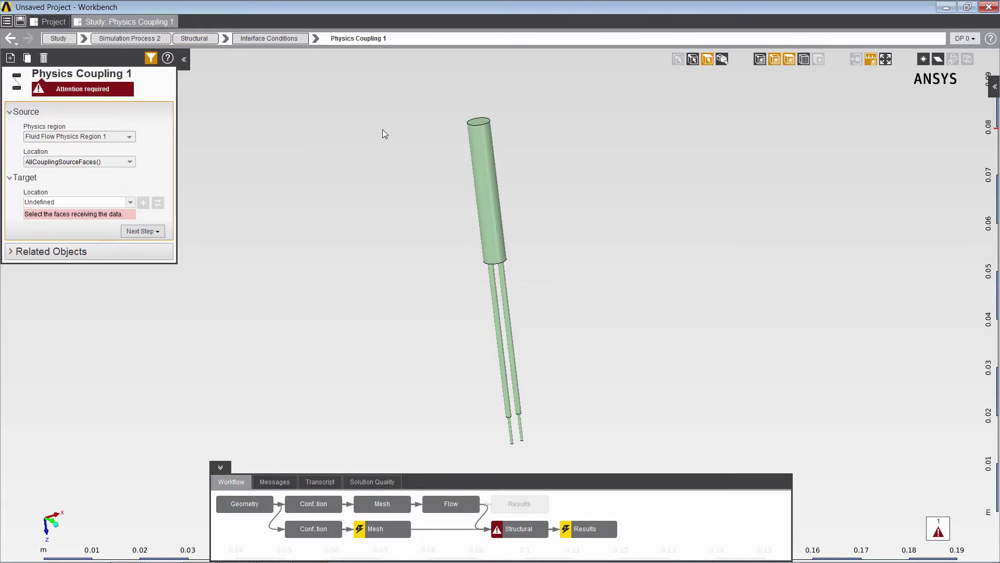
drag(368, 95, 581, 461)
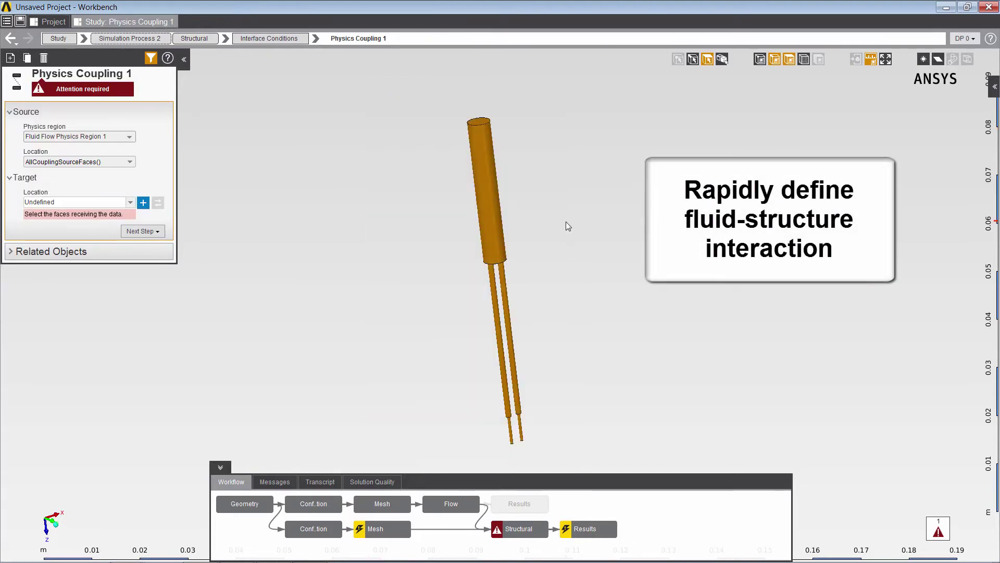
click(480, 121)
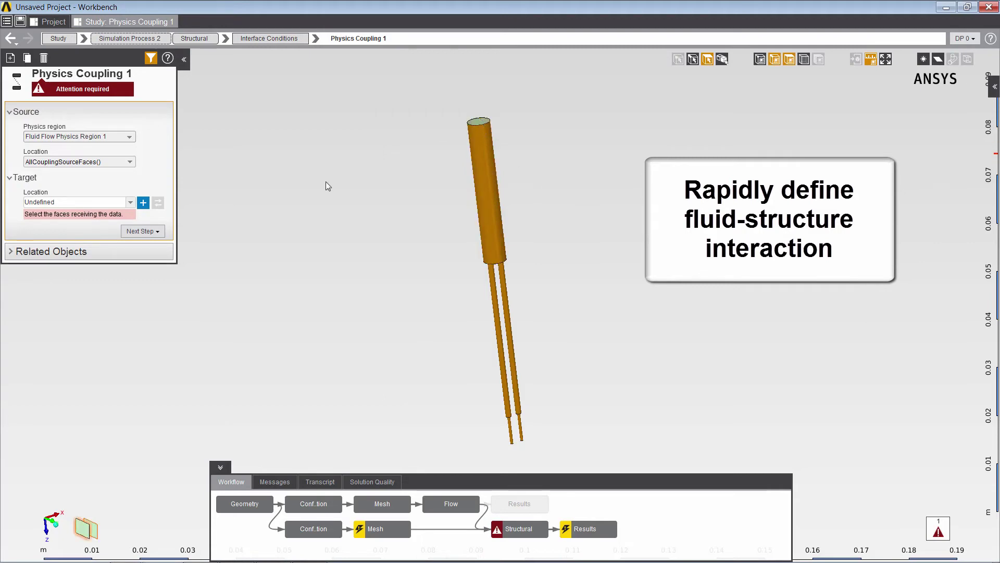
click(143, 202)
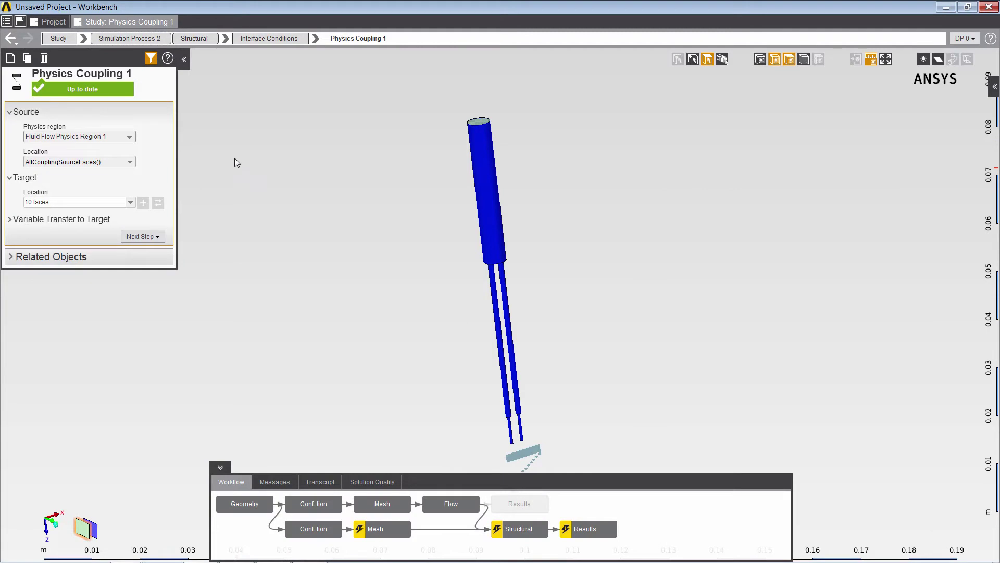
click(197, 44)
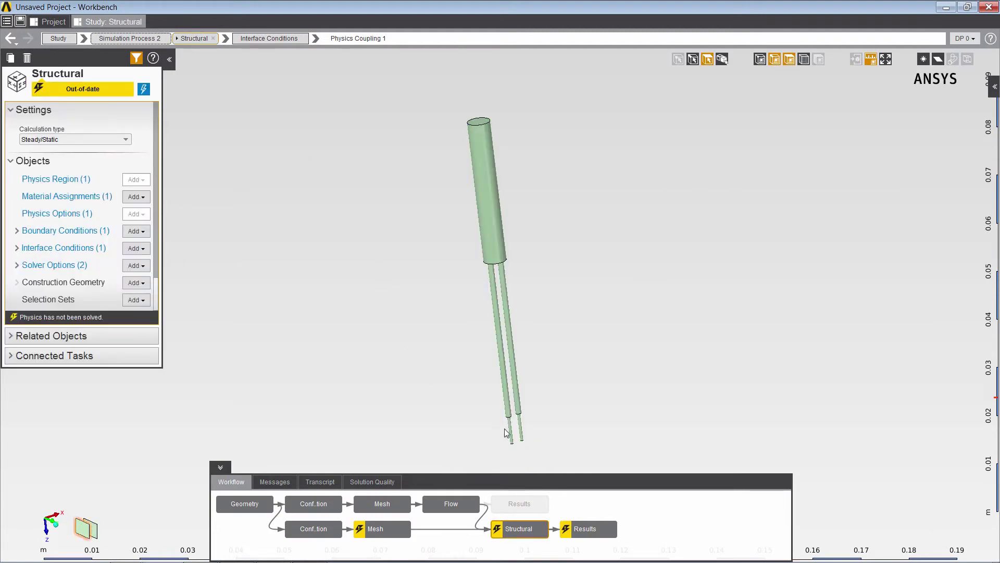
Run Update on the structural Results task to solve the coupled flow and structural analysis
click(592, 532)
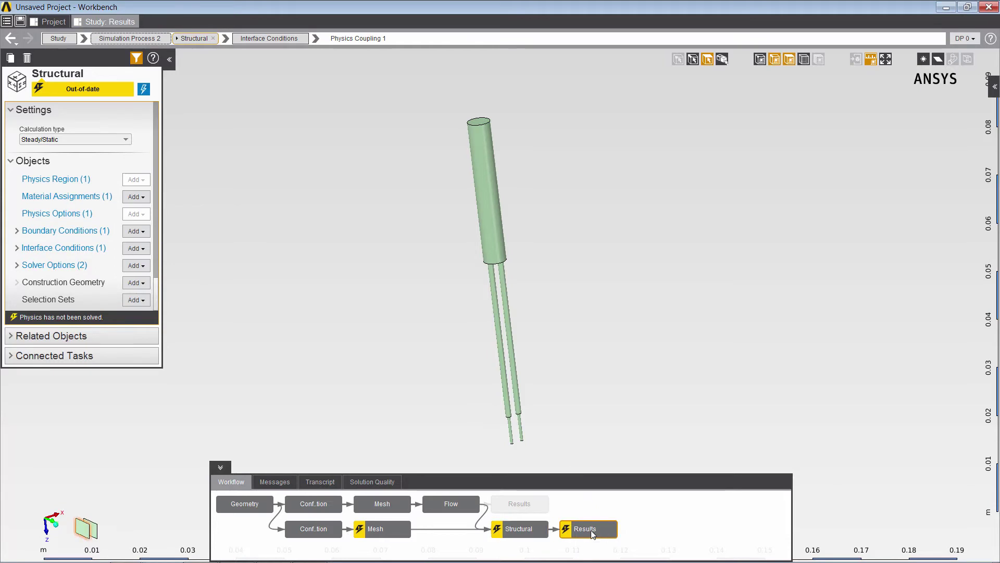
right_click(593, 531)
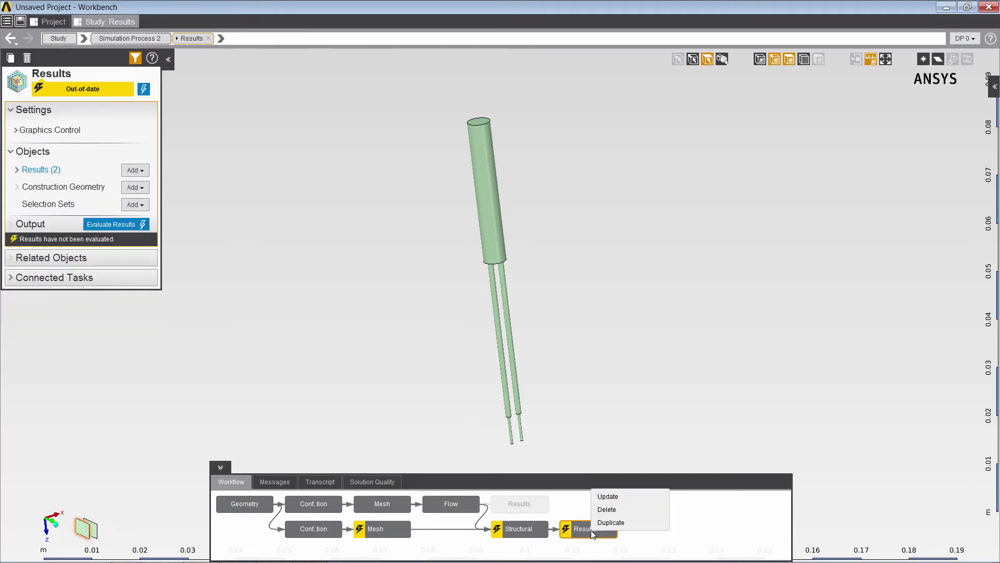
click(617, 498)
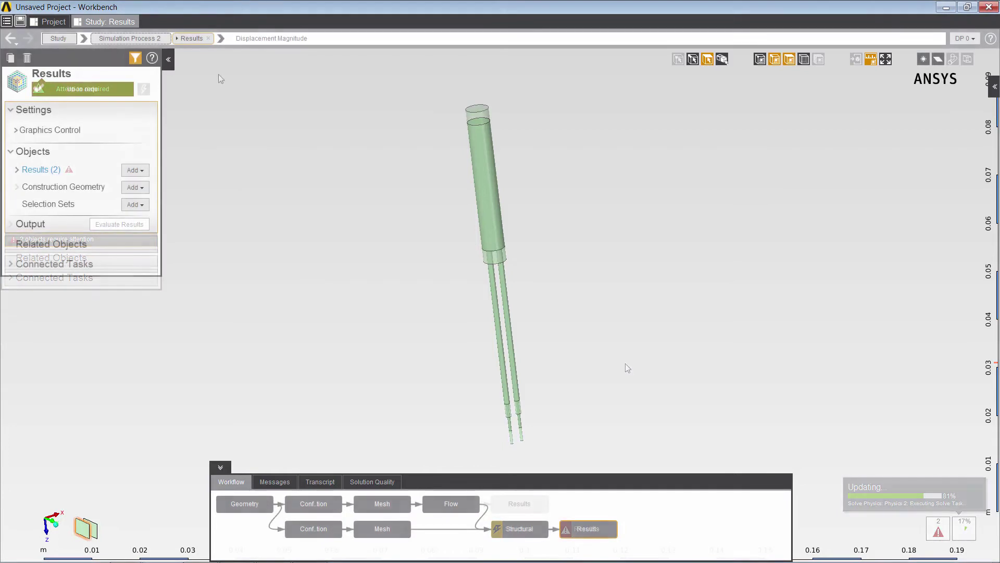
Show the reed's Displacement Magnitude, then animate its Equivalent Stress result
click(221, 40)
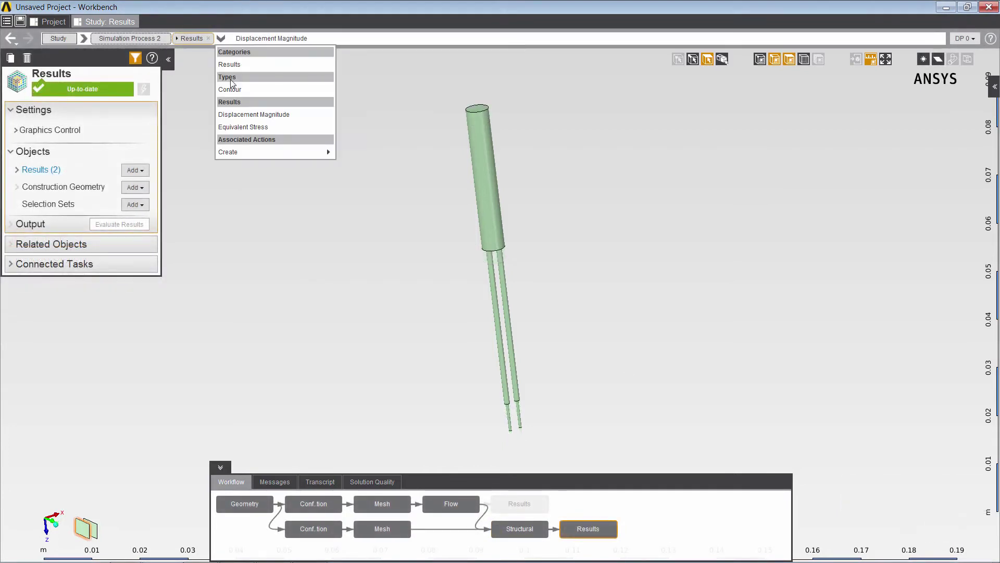
click(245, 111)
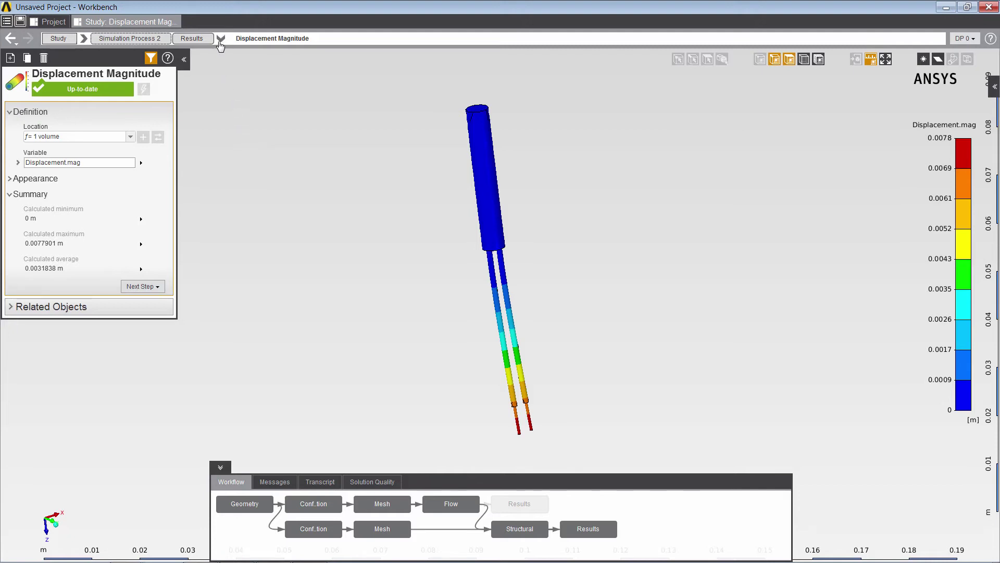
click(221, 40)
click(243, 127)
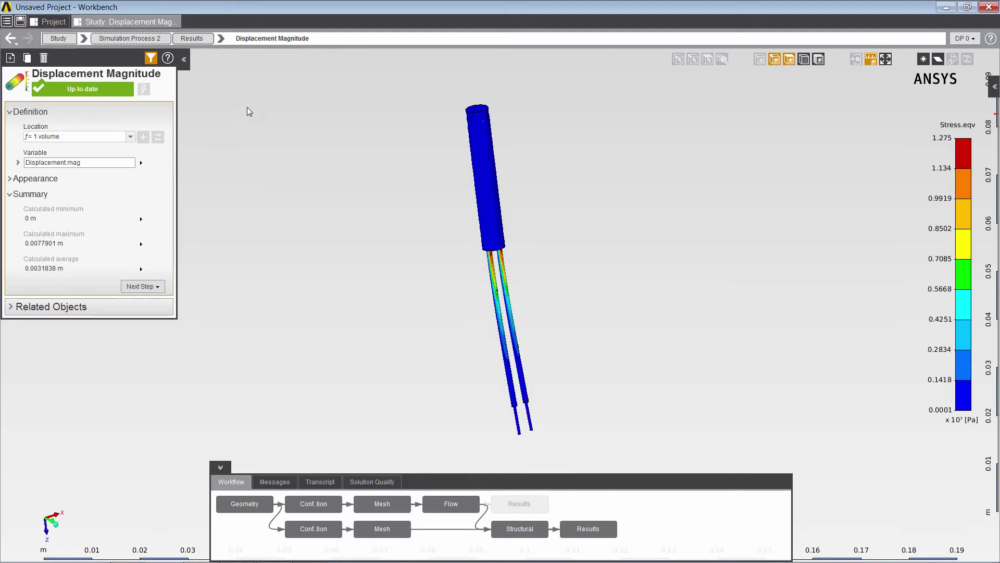
right_click(248, 97)
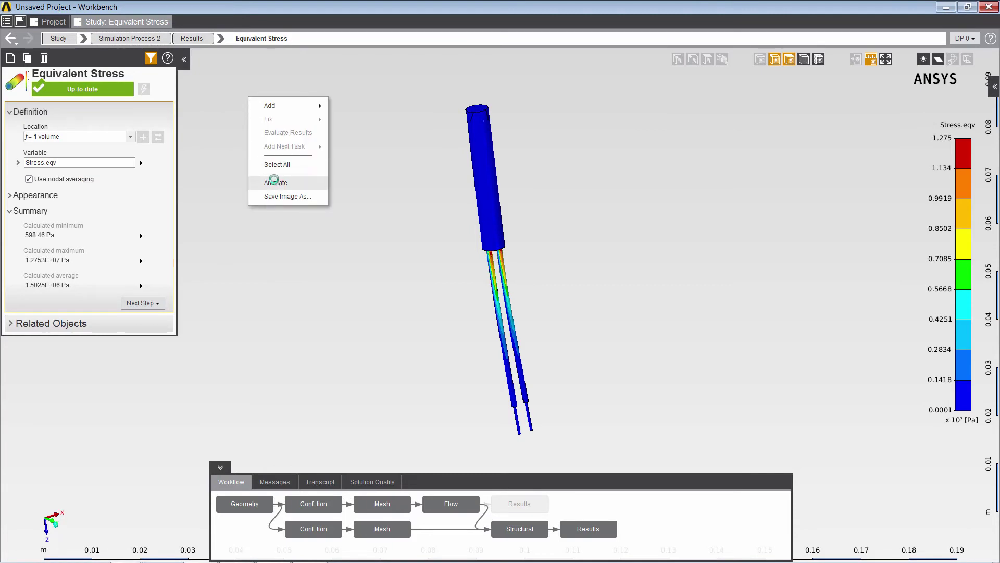
click(273, 182)
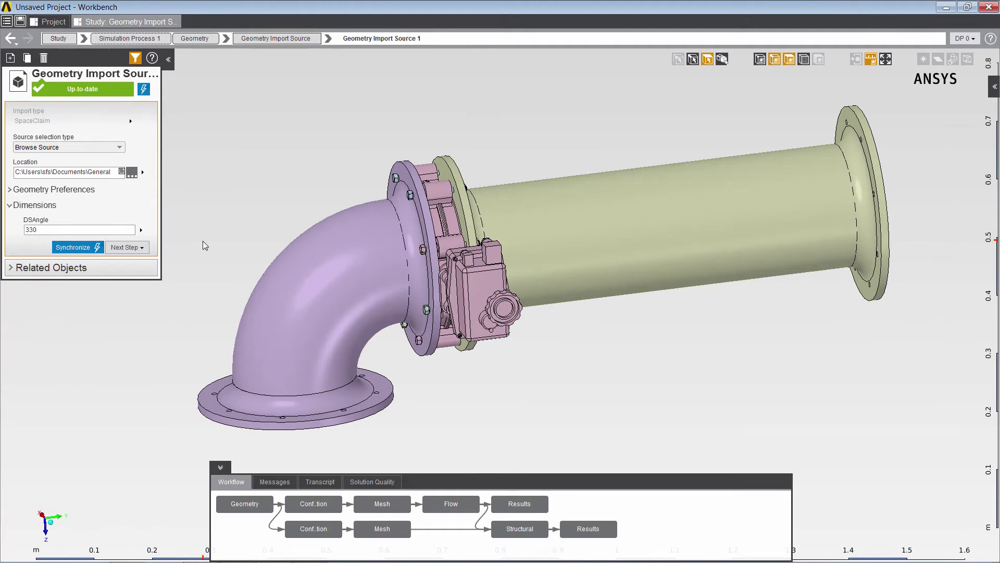
Make DSAngle an input parameter and bring up the flow's Mass Flow result to promote it
click(141, 230)
click(154, 230)
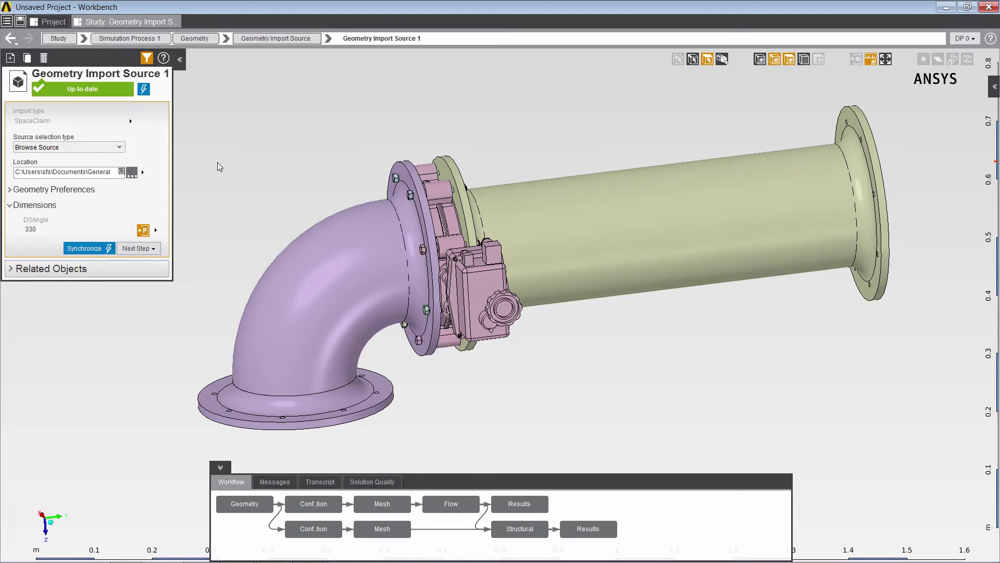
click(515, 502)
click(221, 38)
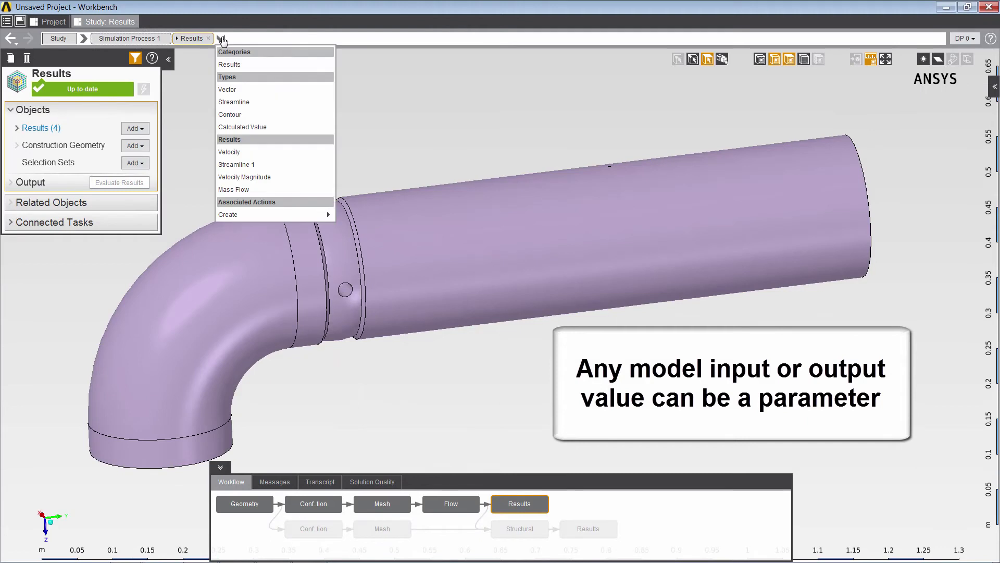
click(245, 189)
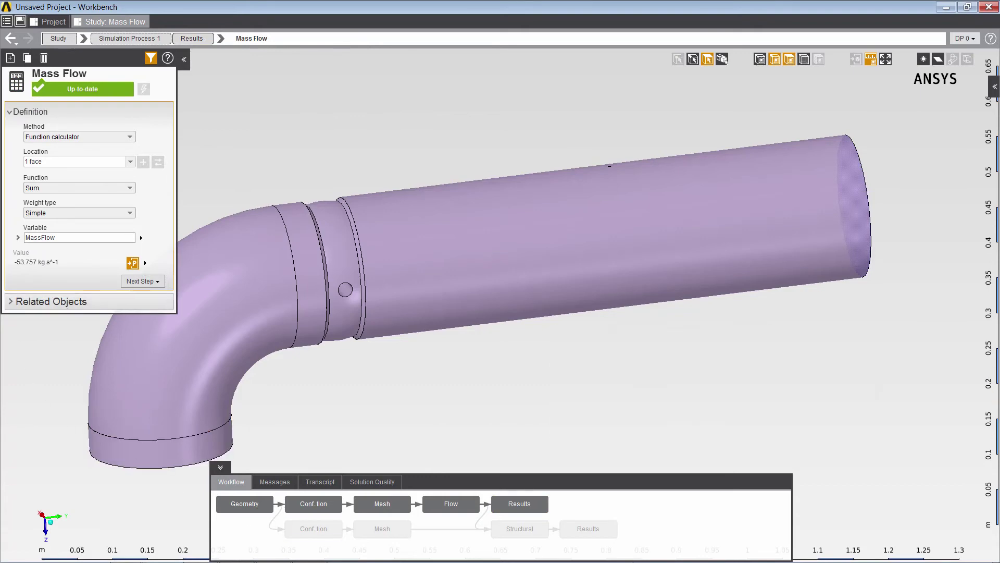
Promote the reed's calculated maximum Displacement Magnitude to an output parameter
click(591, 528)
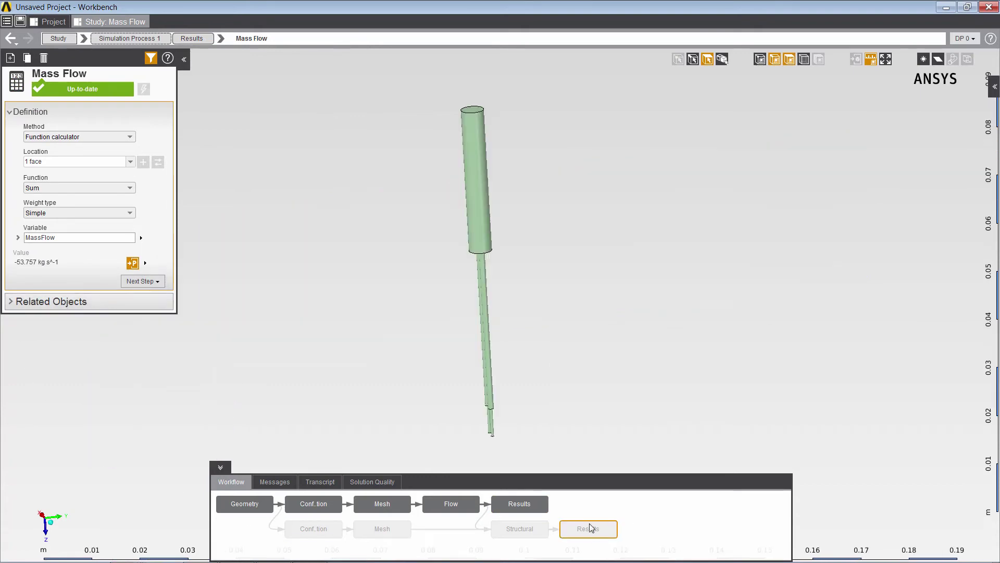
click(219, 41)
click(241, 115)
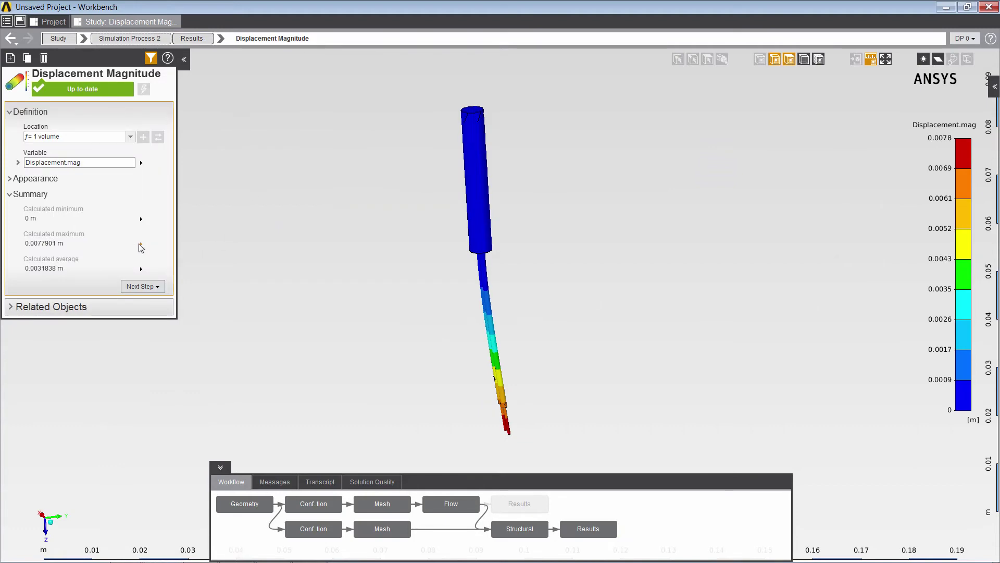
click(140, 245)
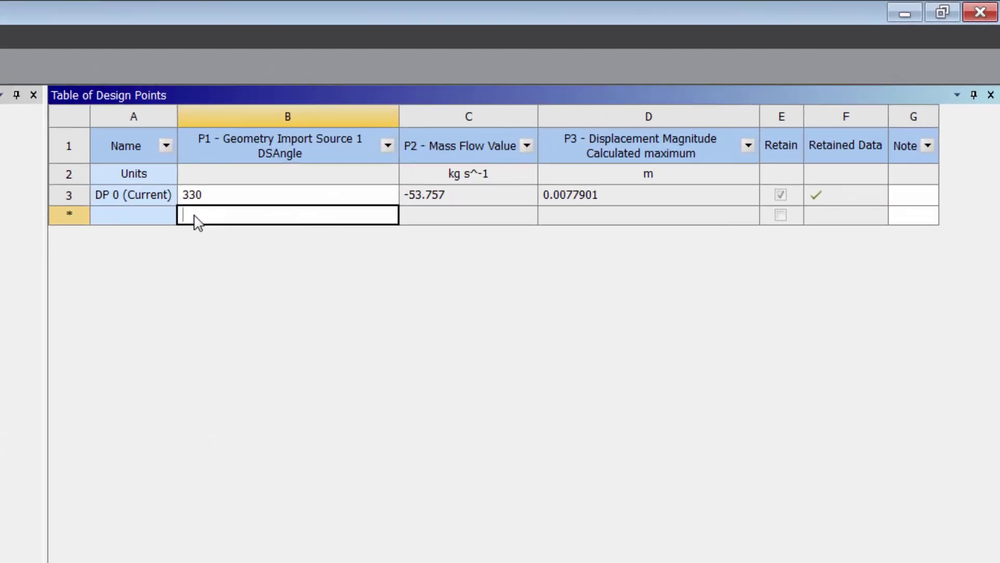
Add design points with valve angles 345, 315, 300 and 285, then update all design points
key(Return)
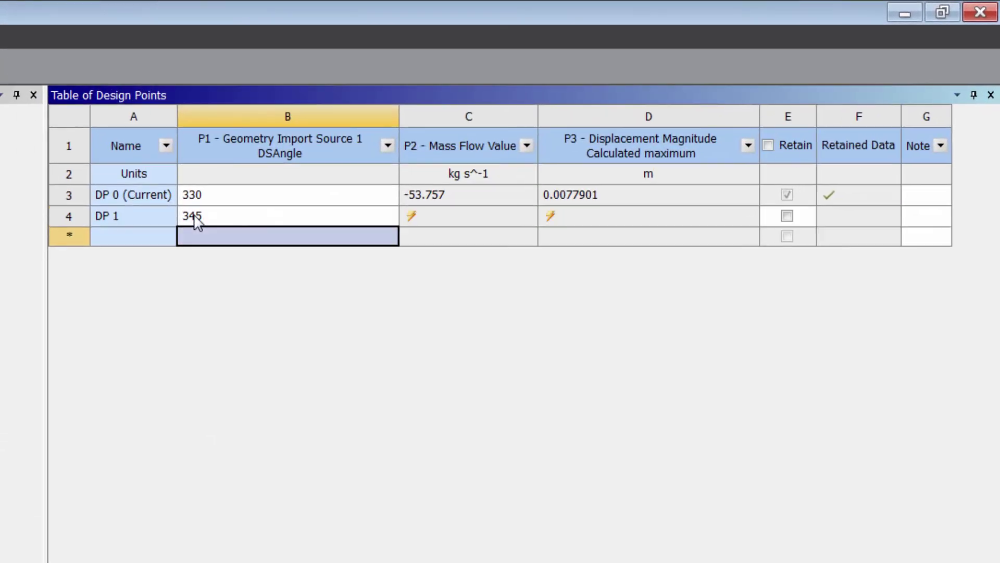
click(207, 238)
text(315)
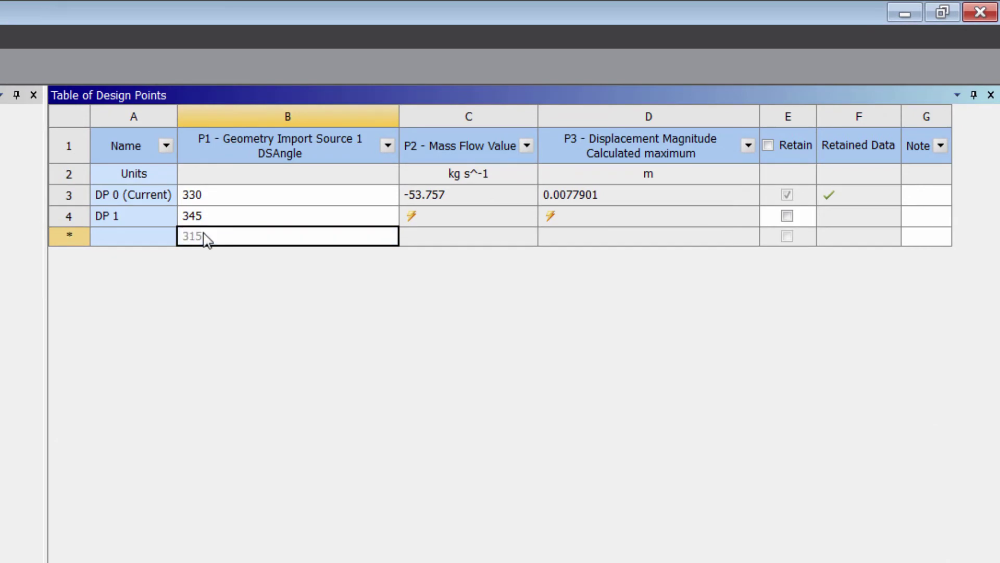
key(Return)
text(300)
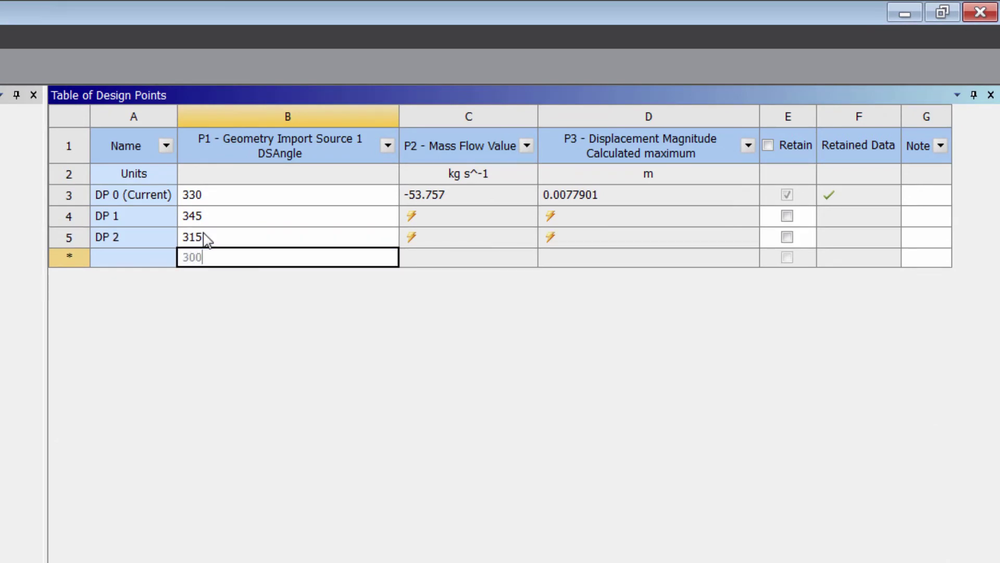
key(Return)
text(285)
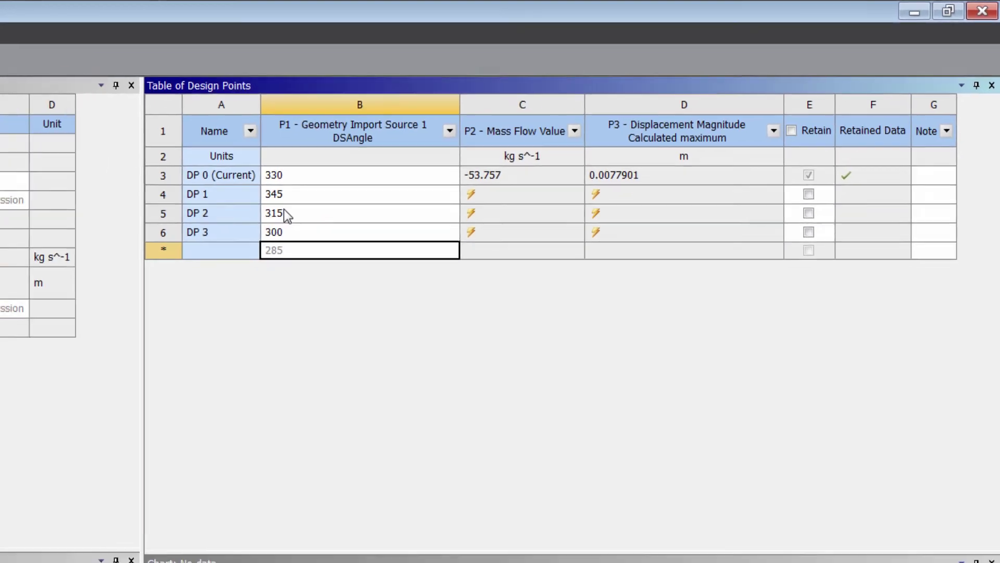
key(Return)
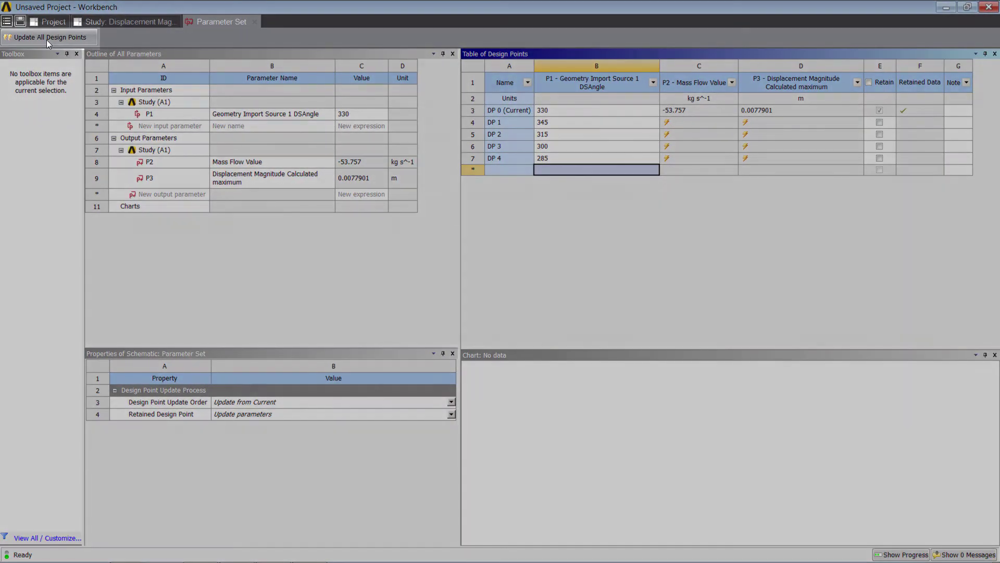
click(48, 37)
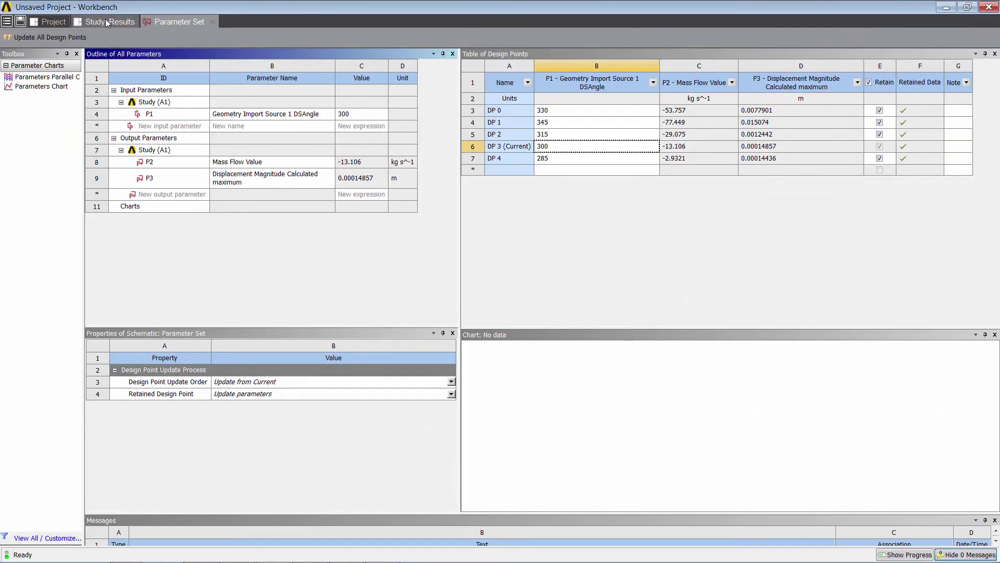
Show design point 3's velocity magnitude streamlines and orbit to view the valve
click(107, 21)
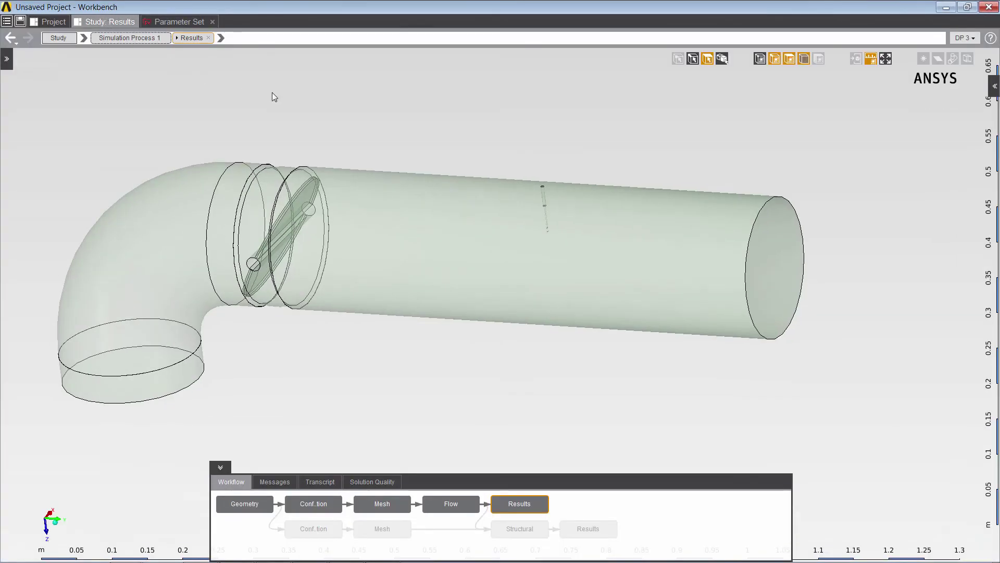
click(972, 40)
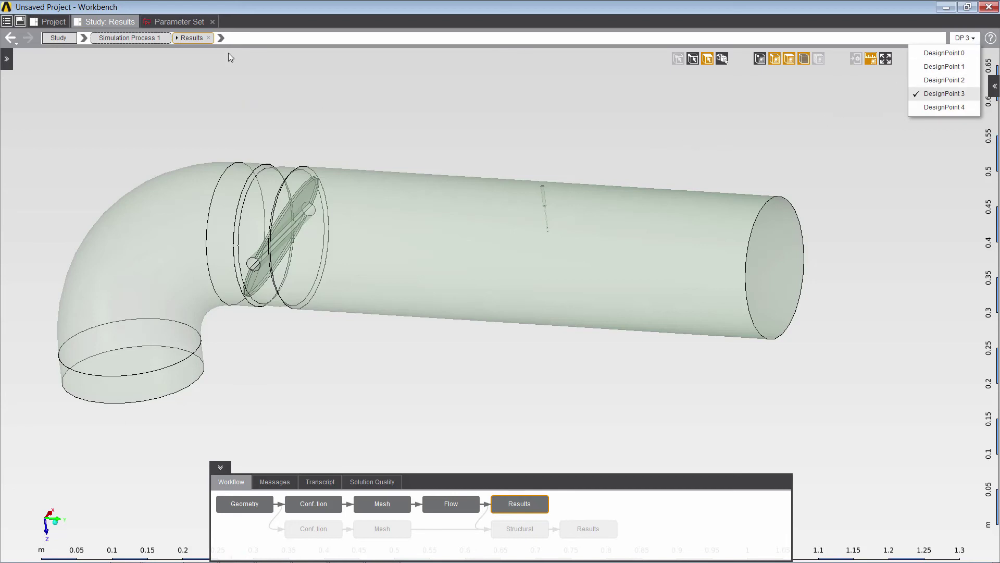
click(221, 39)
click(237, 163)
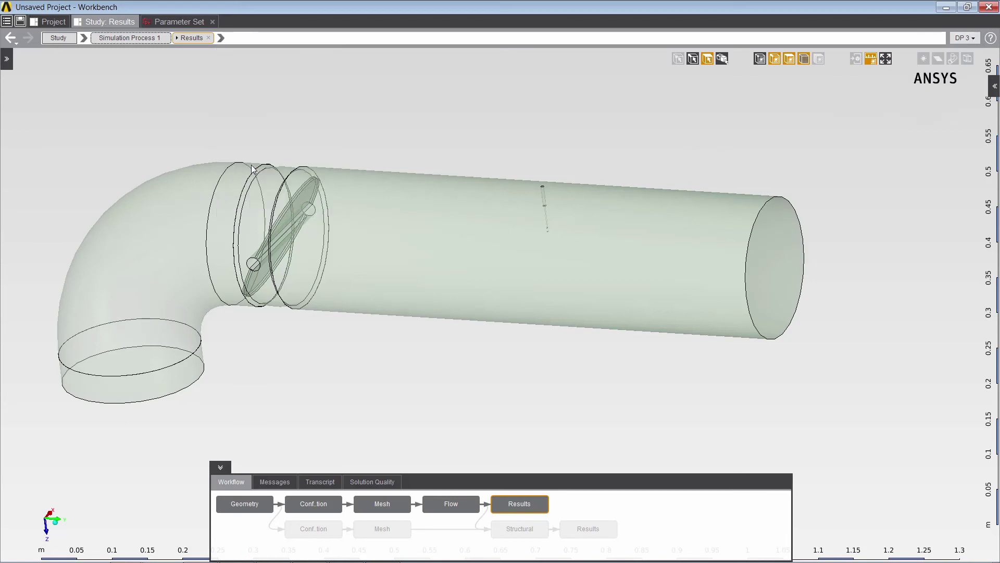
mouse_move(304, 130)
middle_down()
mouse_move(470, 127)
mouse_move(310, 125)
middle_up()
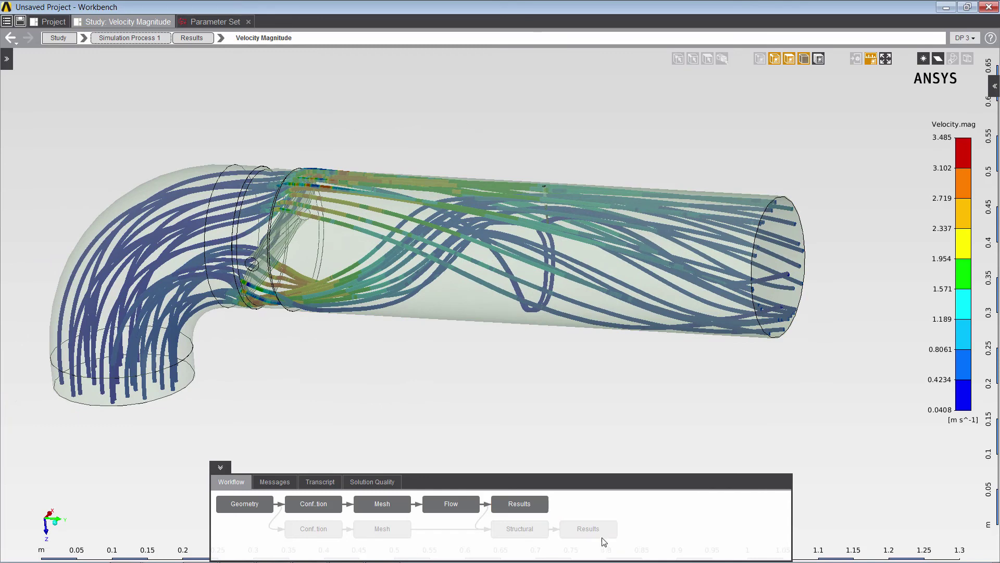
Show the reed's Displacement Magnitude contour in the structural results
click(597, 531)
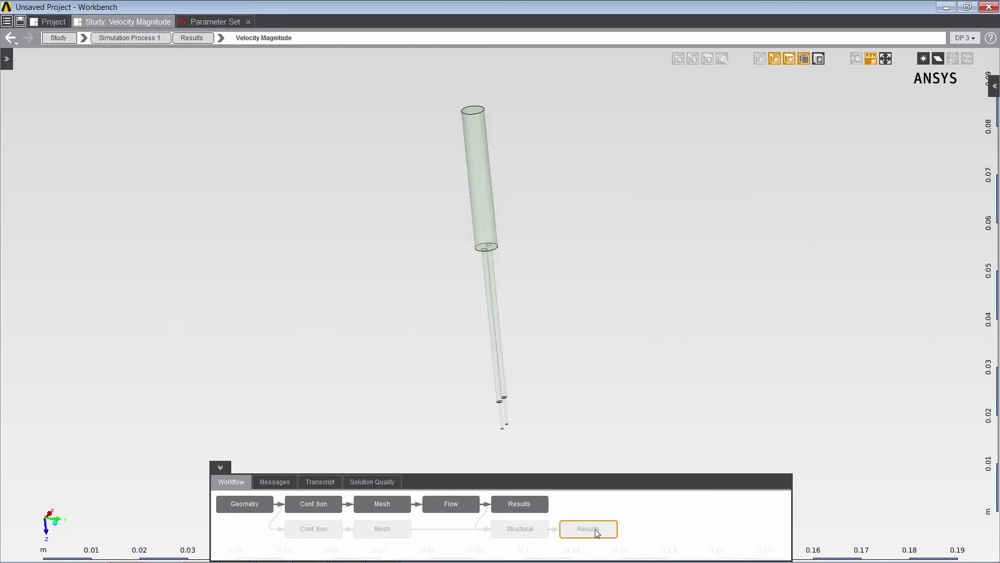
click(220, 38)
click(237, 113)
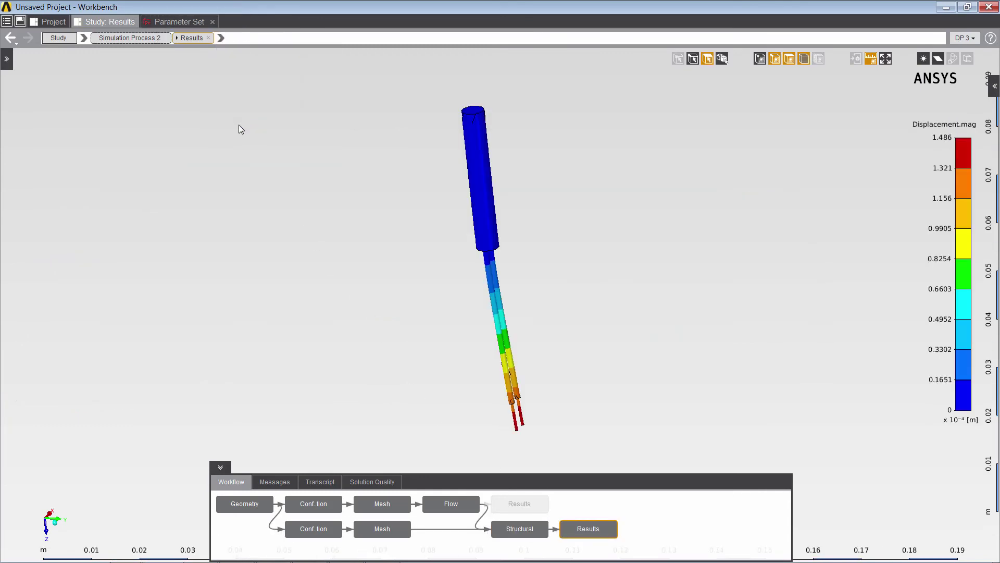